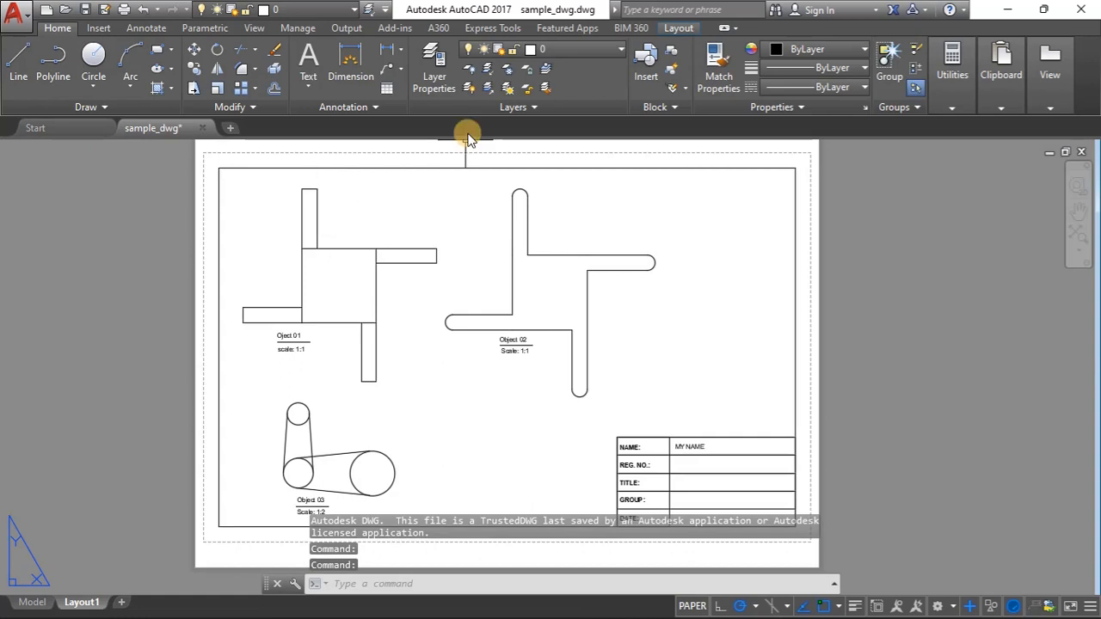
Switch from the Layout1 sheet to model space
left_click(590, 49)
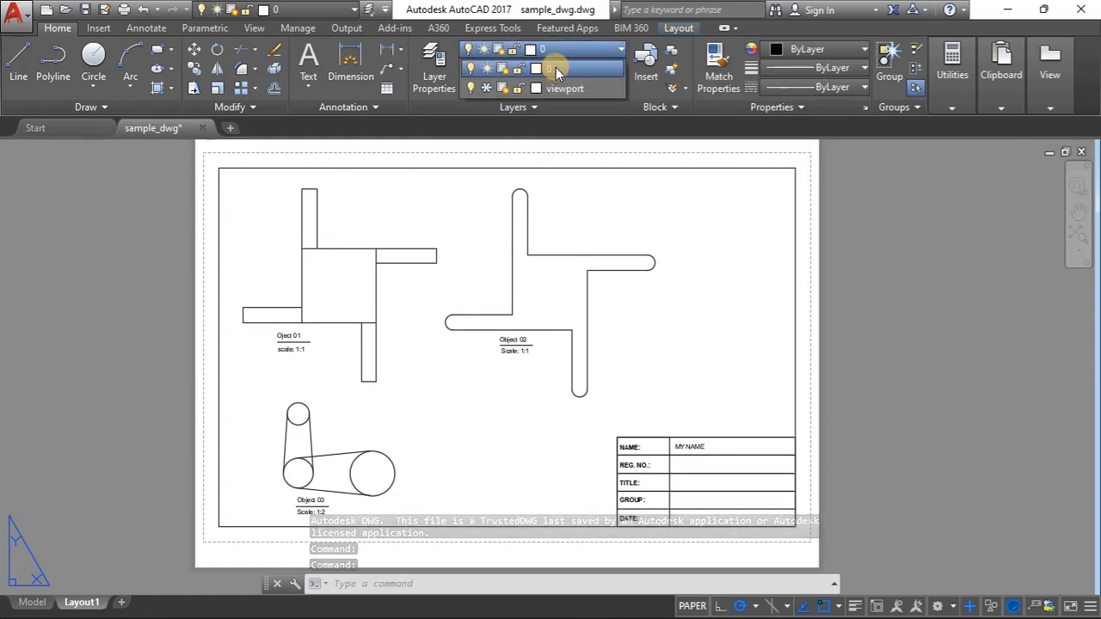
left_click(651, 210)
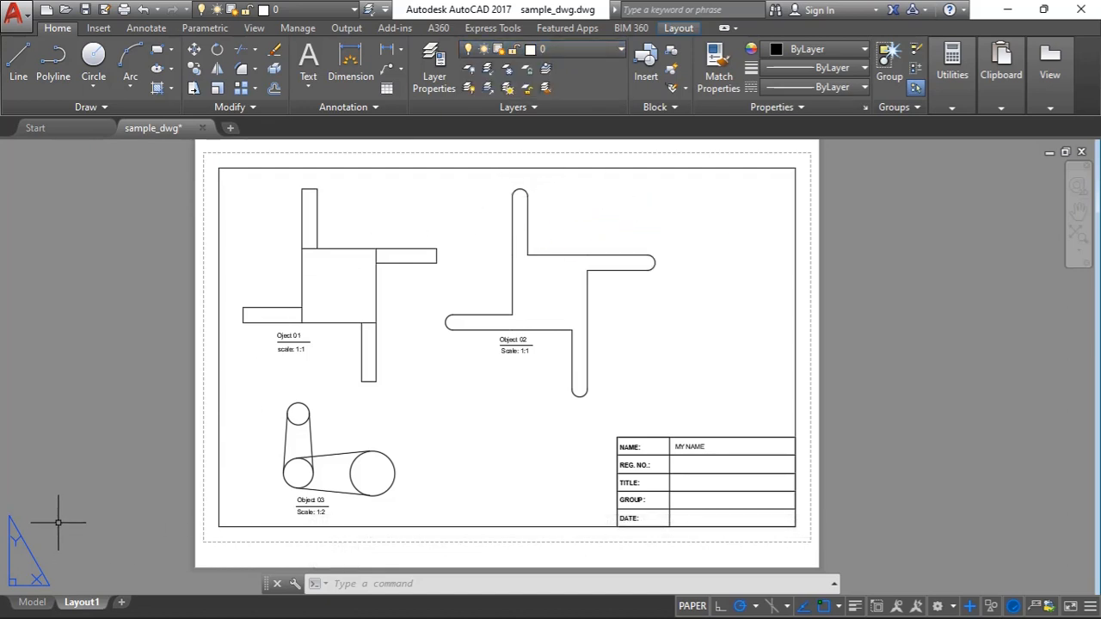
left_click(32, 602)
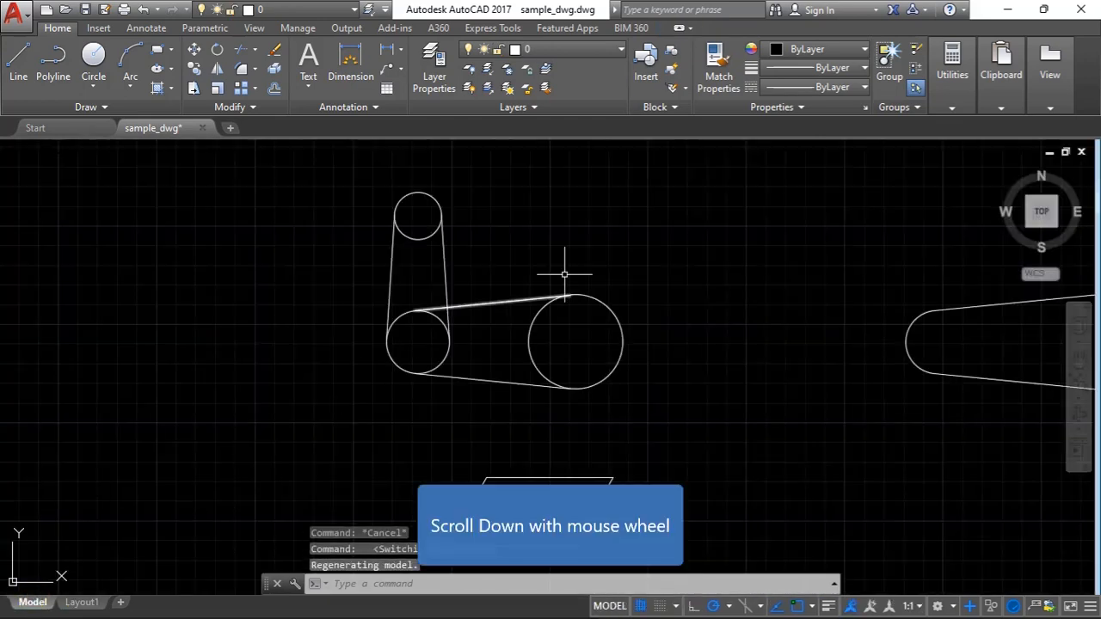
Examine the shapes drawn in model space and the drawing's existing layers
scroll(359, 269, "down", 1)
scroll(359, 269, "down", 2)
scroll(168, 315, "up", 4)
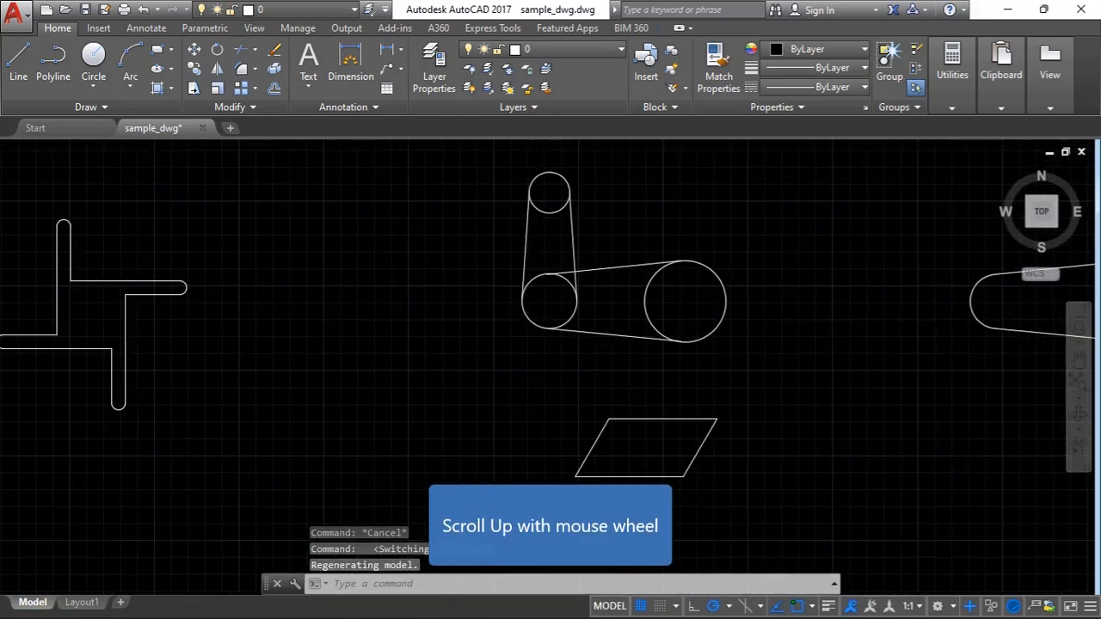
scroll(714, 286, "down", 3)
scroll(226, 246, "up", 2)
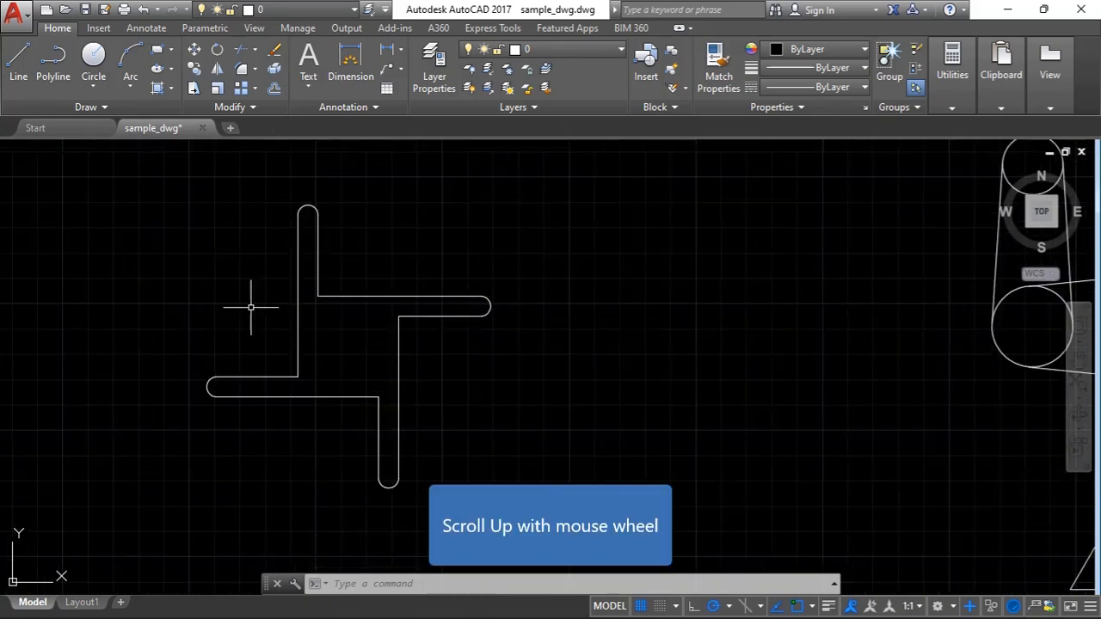
scroll(277, 265, "up", 3)
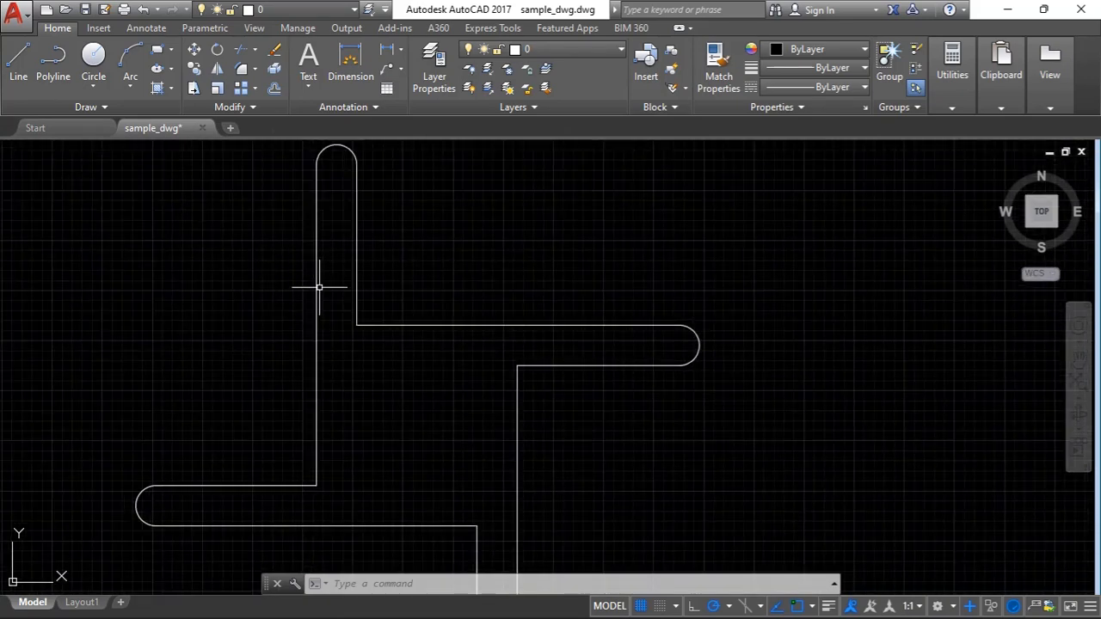
scroll(408, 274, "down", 2)
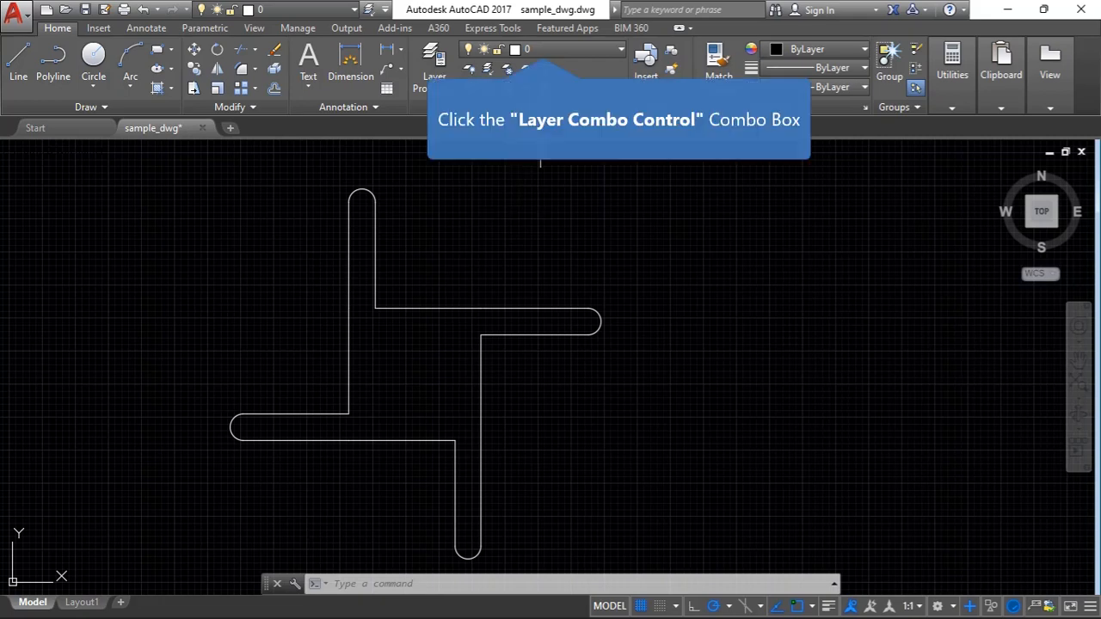
left_click(570, 50)
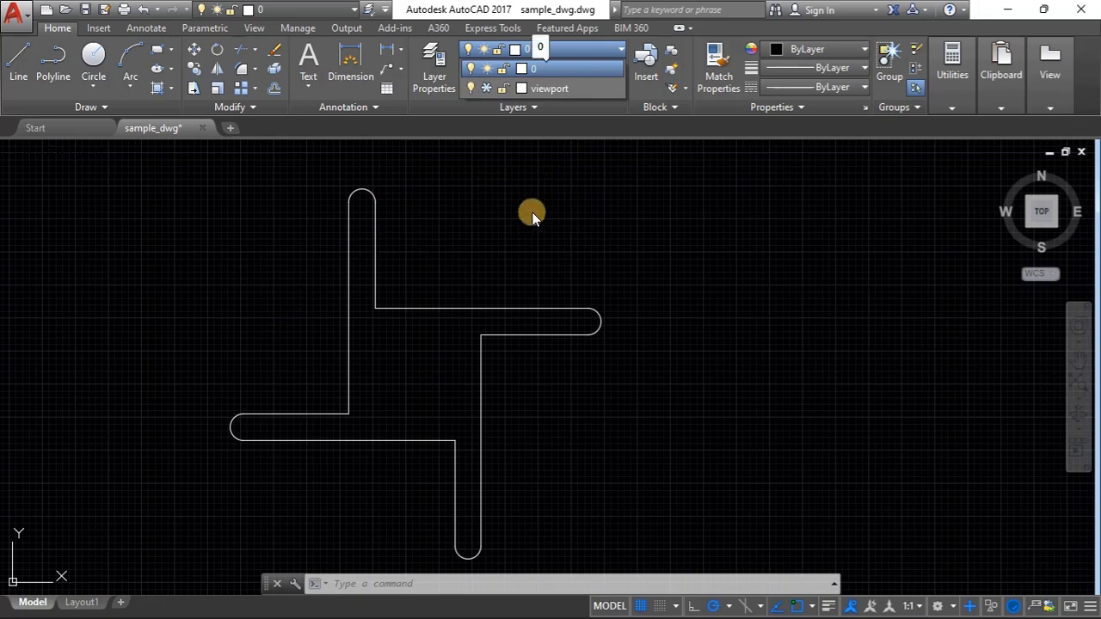
left_click(442, 172)
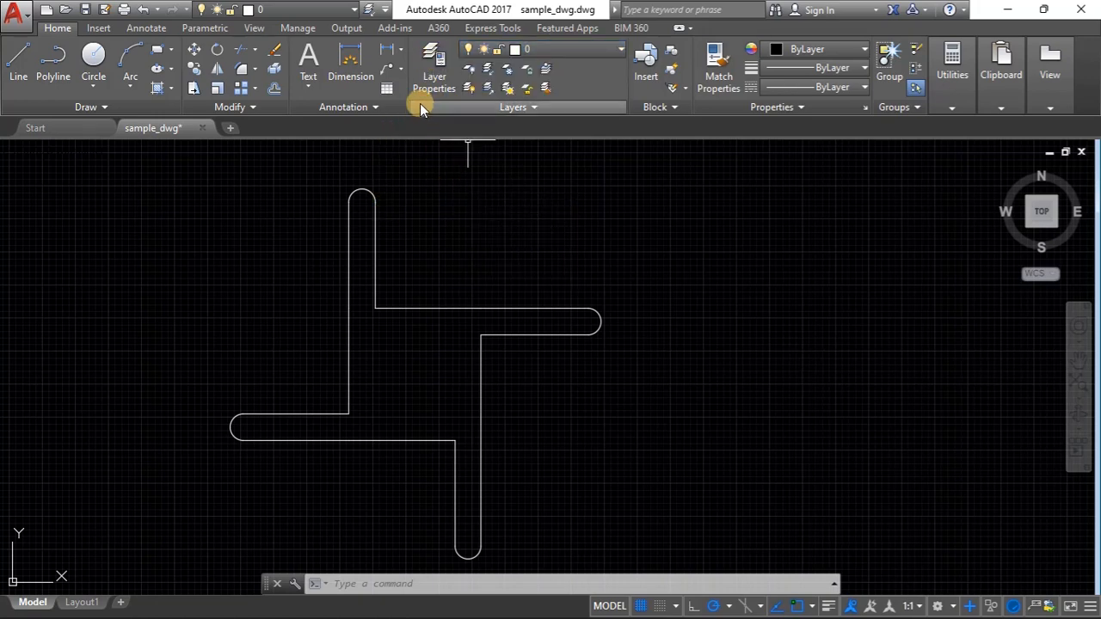
Create a new layer named outline
left_click(433, 75)
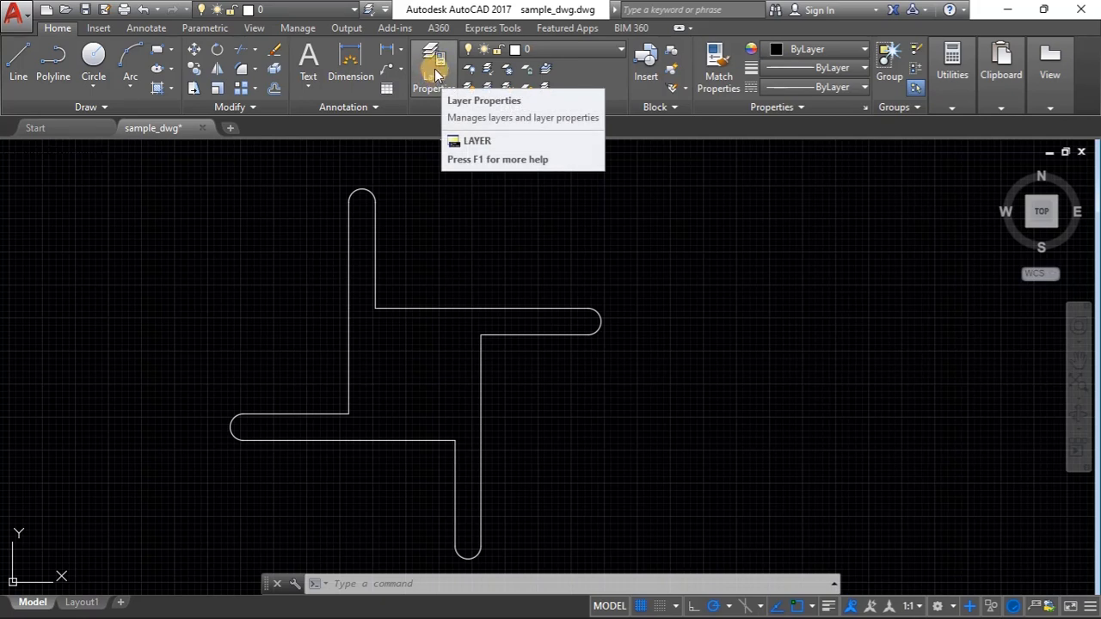
left_click(434, 69)
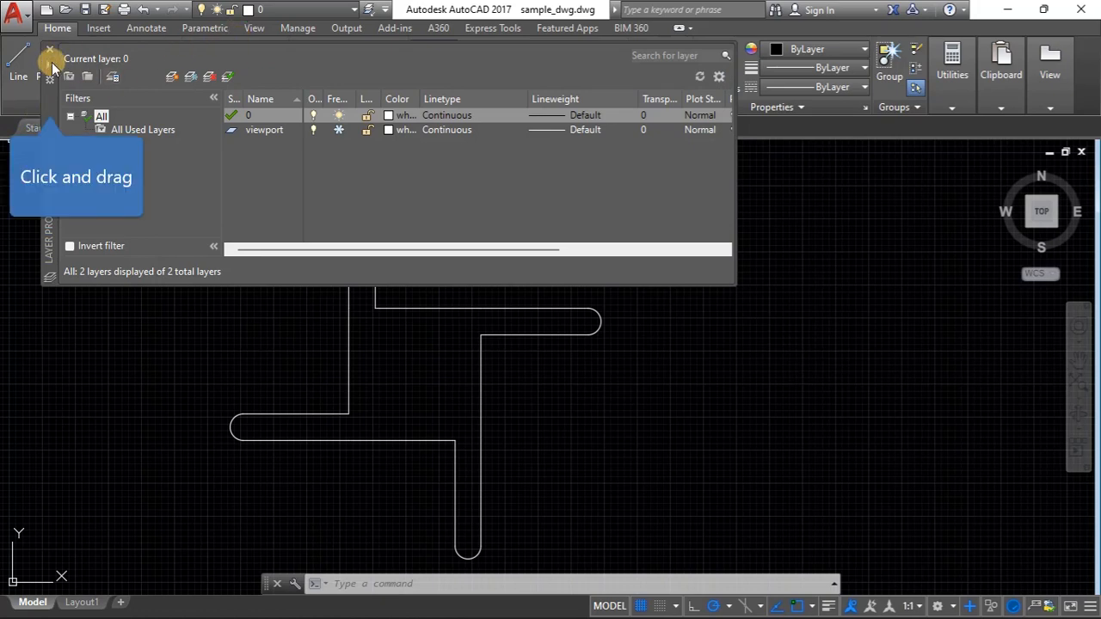
left_click_drag(50, 104, 204, 266)
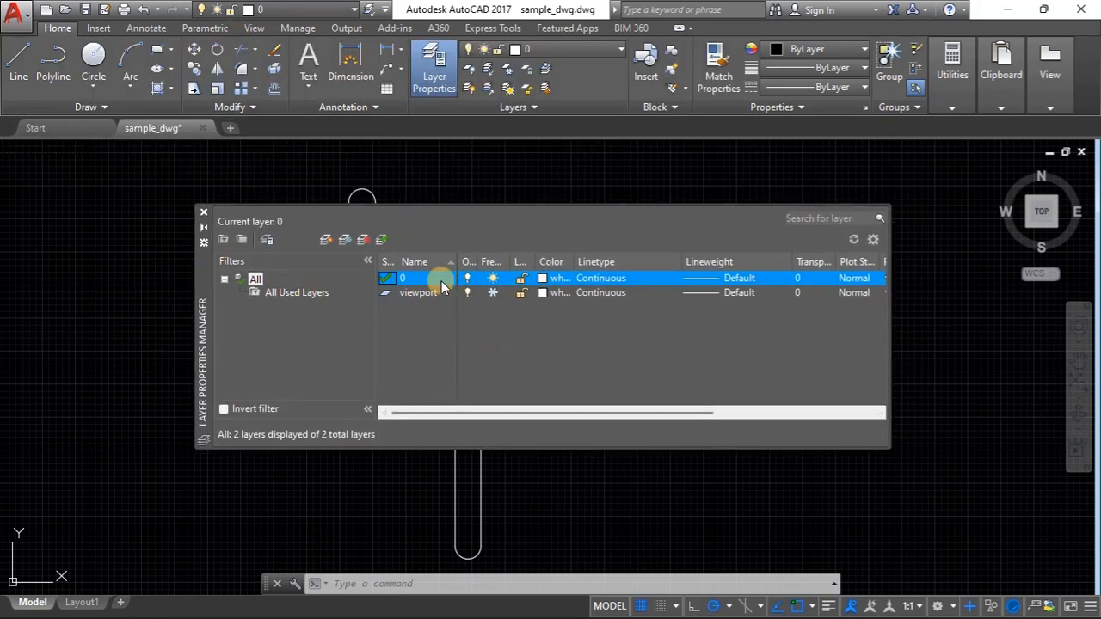
left_click(326, 241)
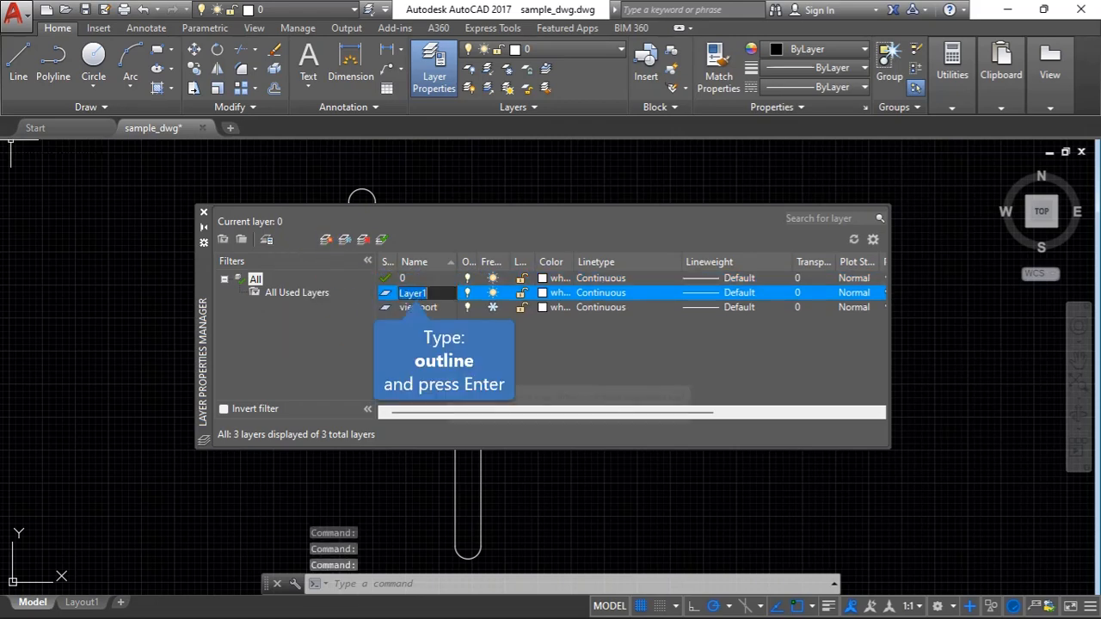
type("outline")
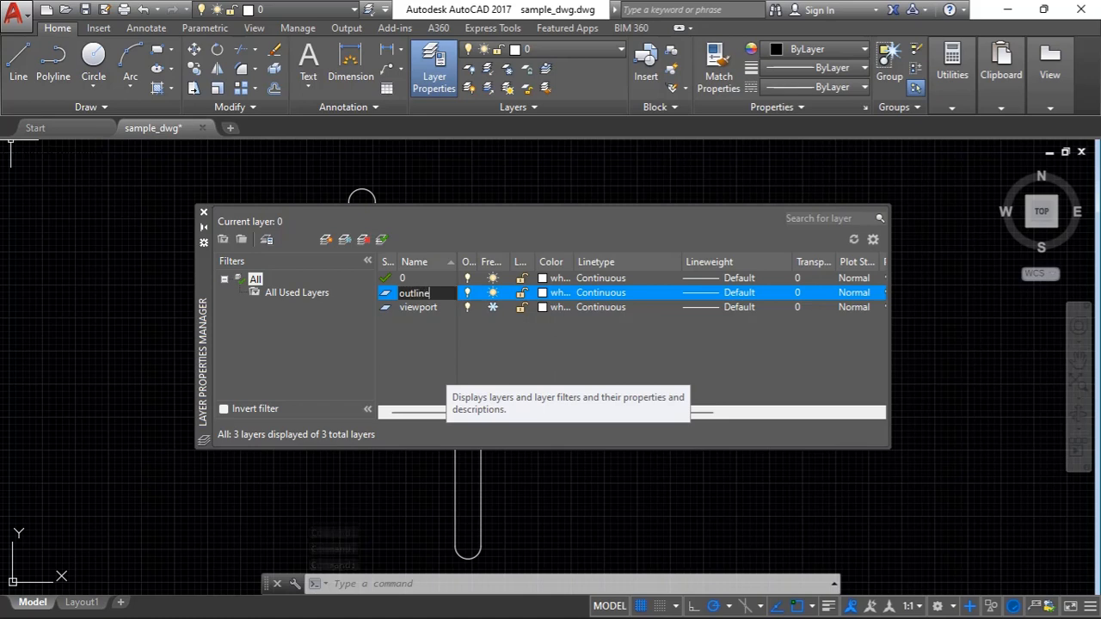
key("Return")
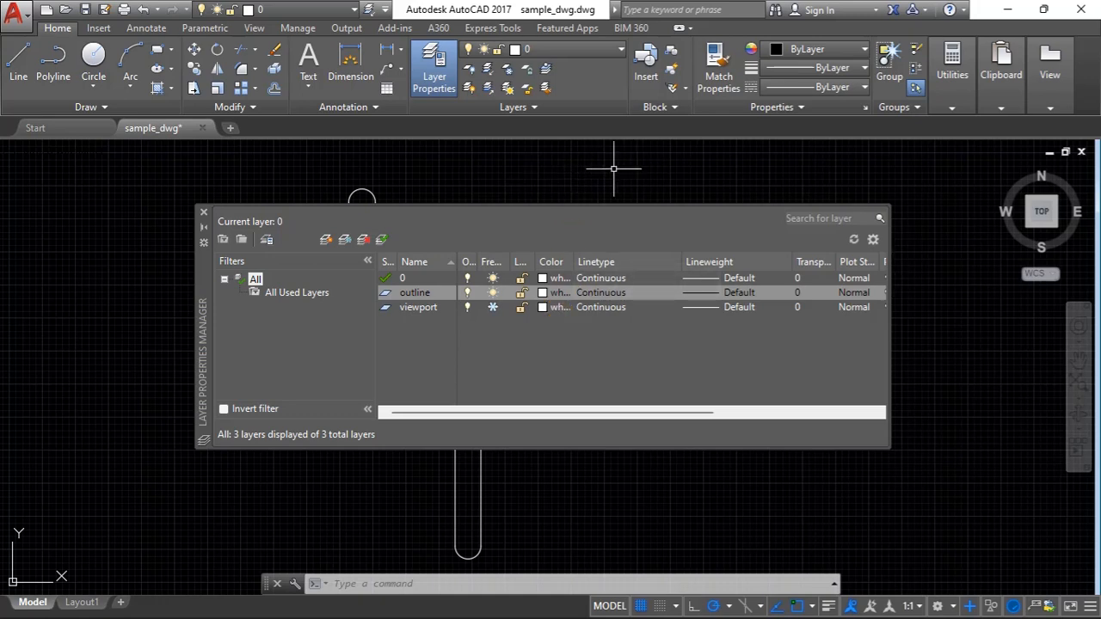
Set the outline layer's color to red, index color 10
left_click(551, 294)
left_click(545, 294)
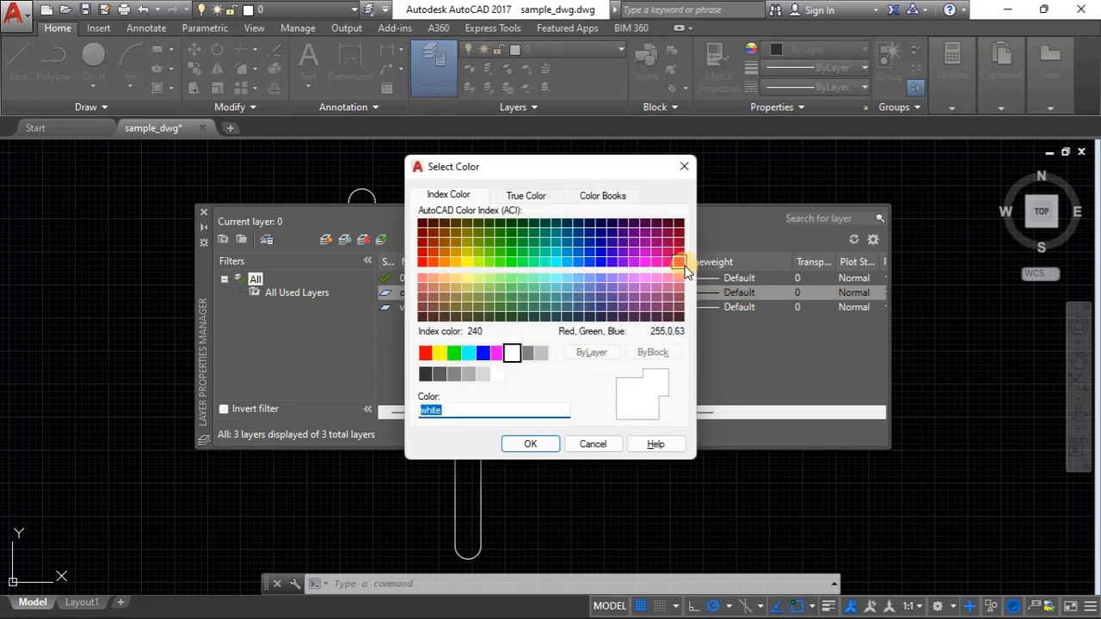
left_click(422, 262)
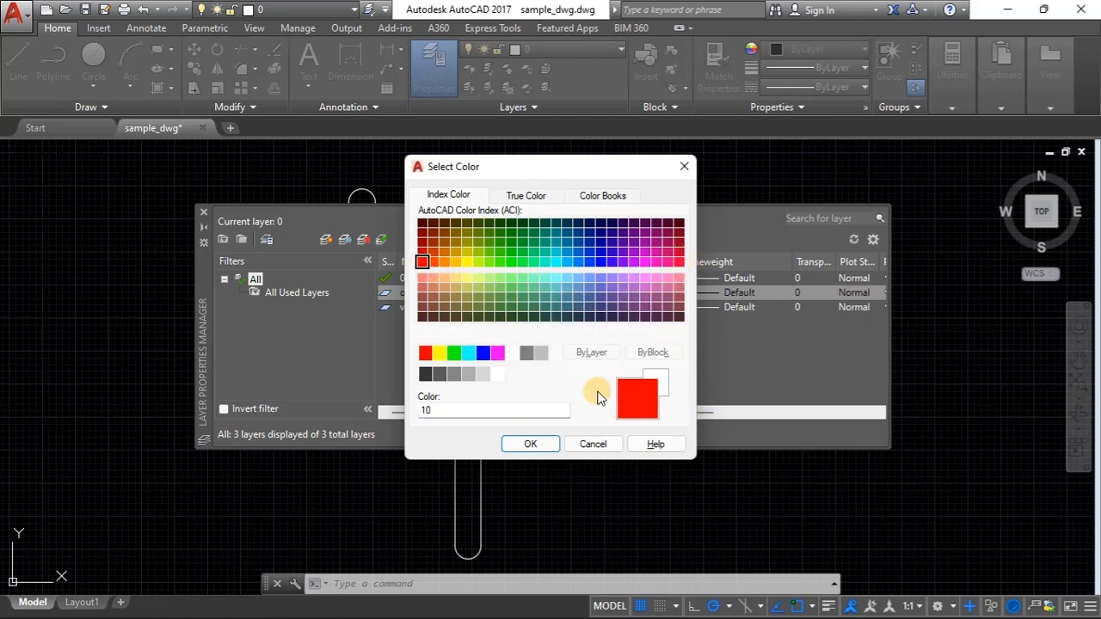
left_click(531, 444)
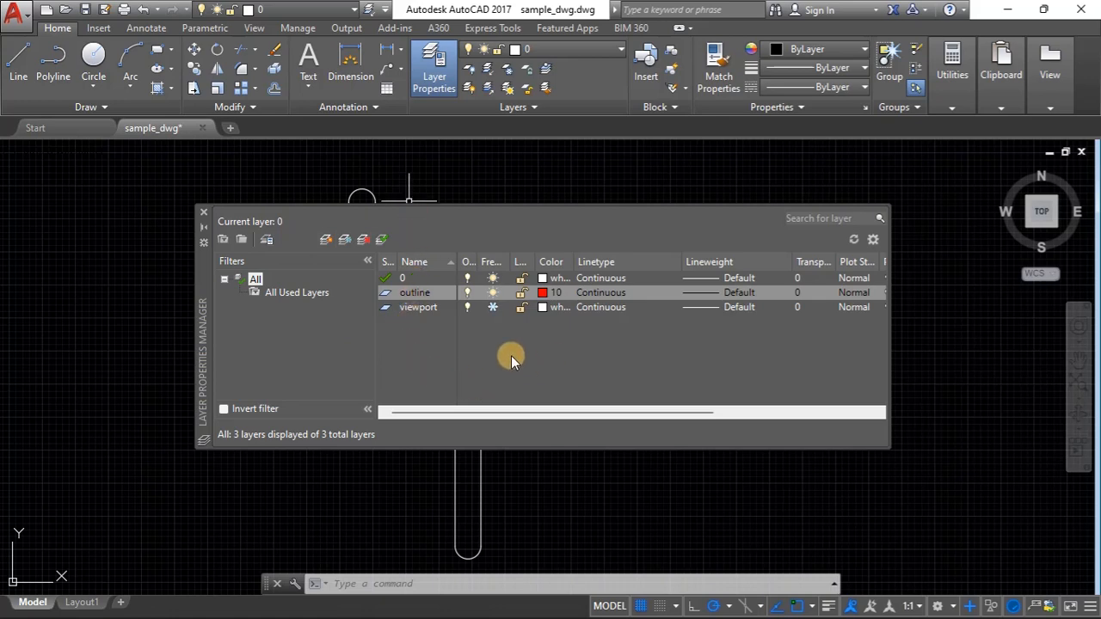
Examine the linetypes in acad.lin that can be loaded for the outline layer, without loading any
left_click(615, 294)
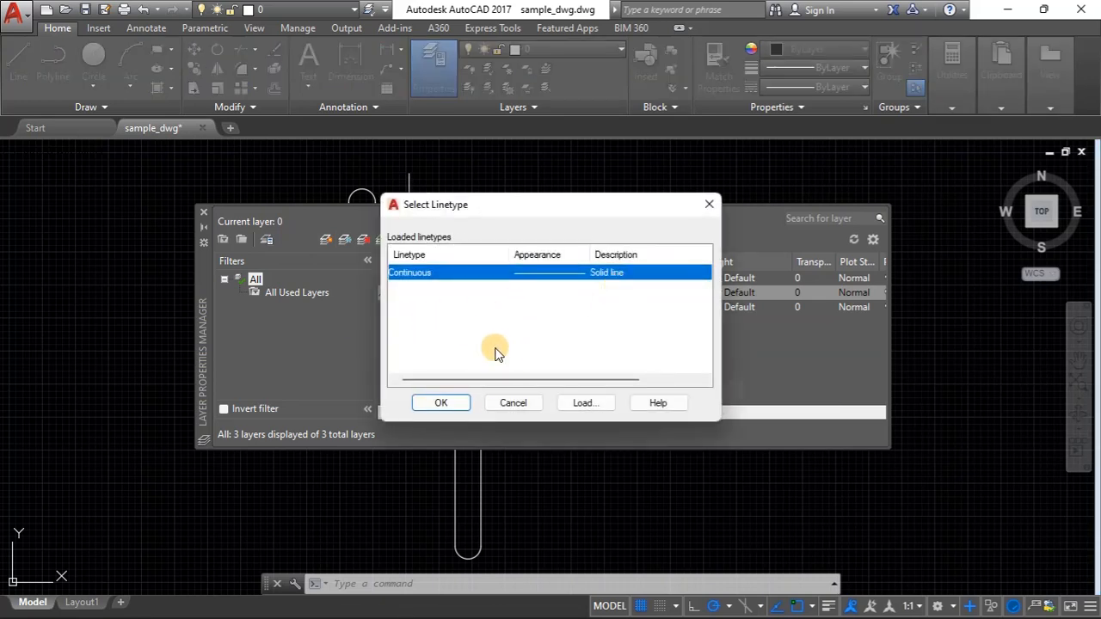
left_click_drag(580, 221, 368, 320)
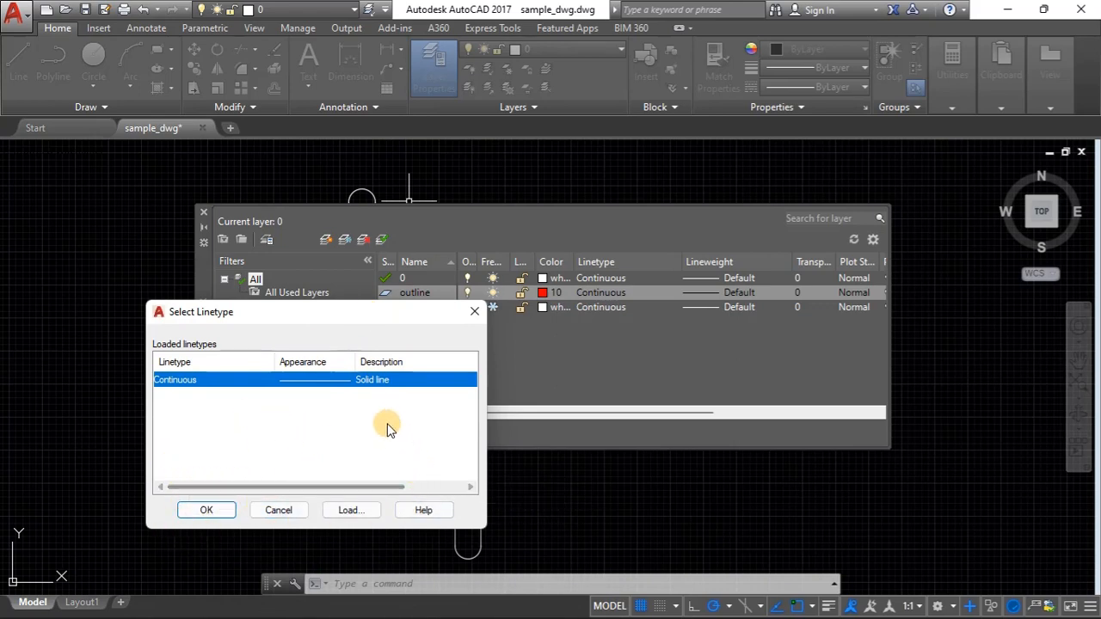
left_click(350, 508)
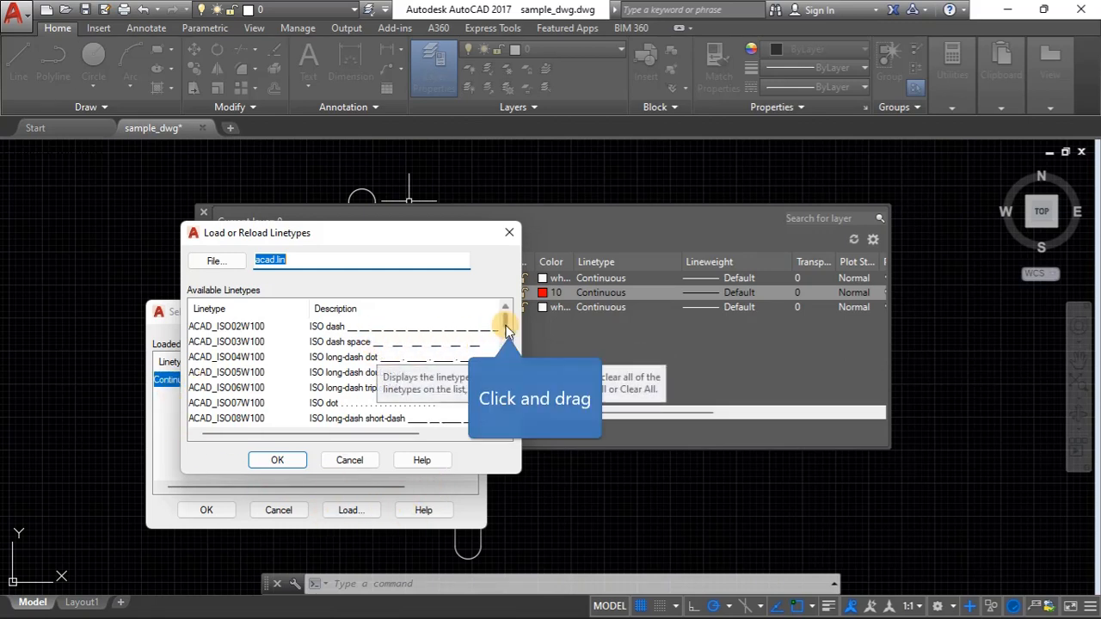
left_click_drag(508, 329, 509, 343)
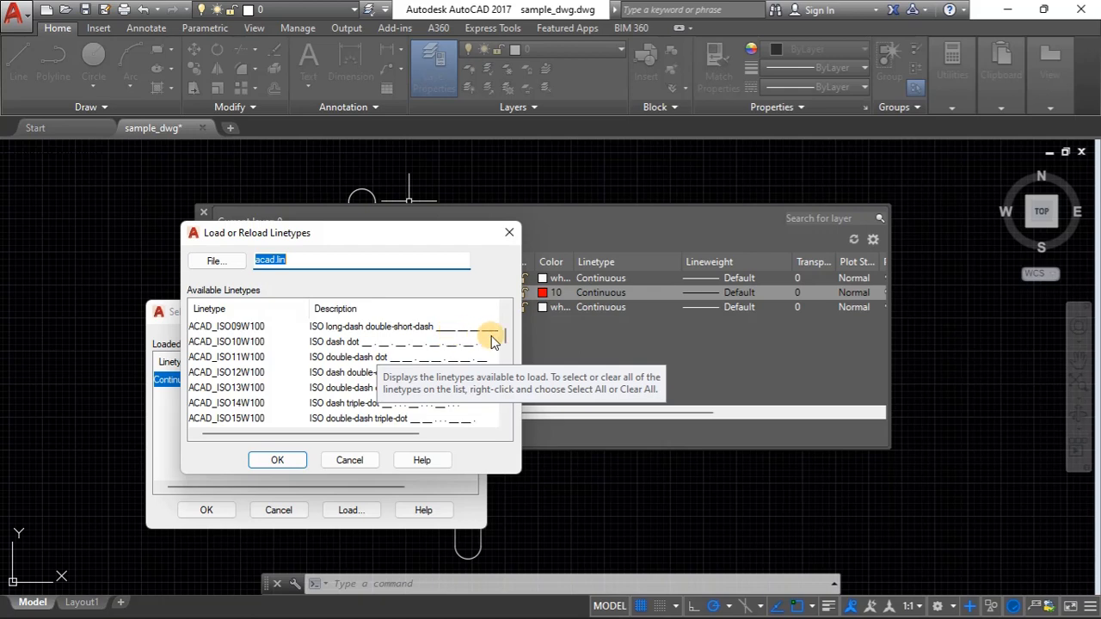
left_click_drag(505, 335, 506, 353)
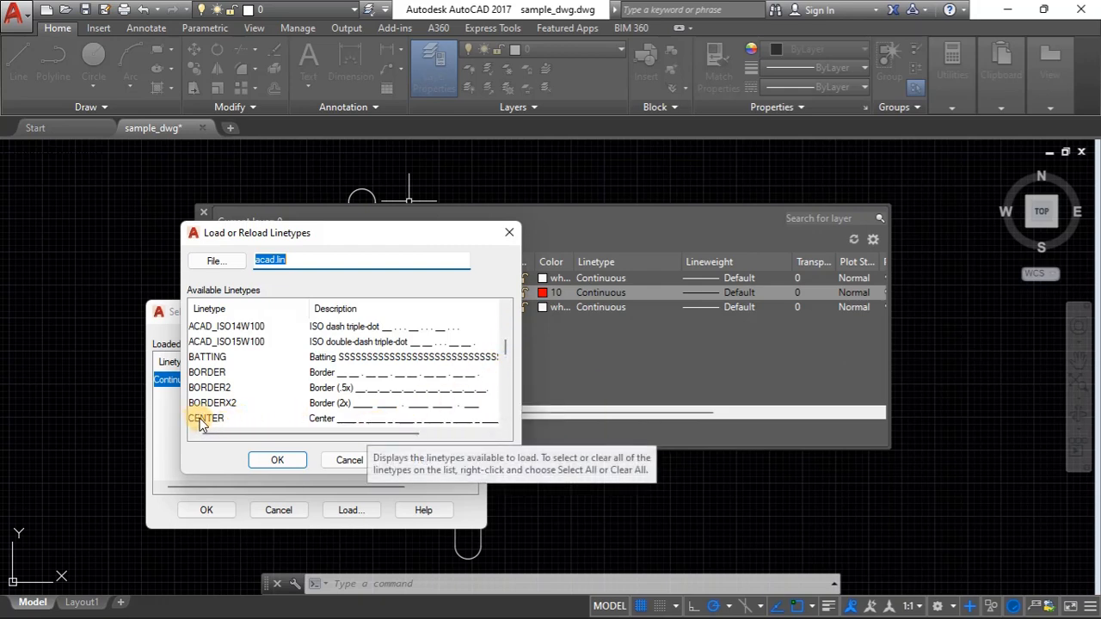
left_click_drag(506, 353, 504, 388)
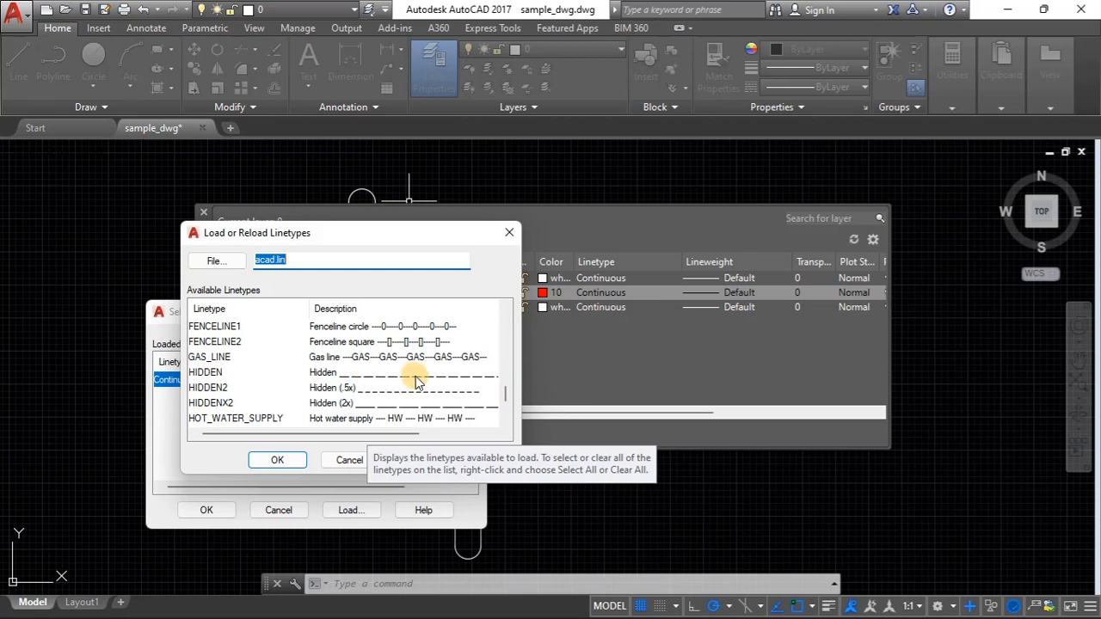
left_click(278, 461)
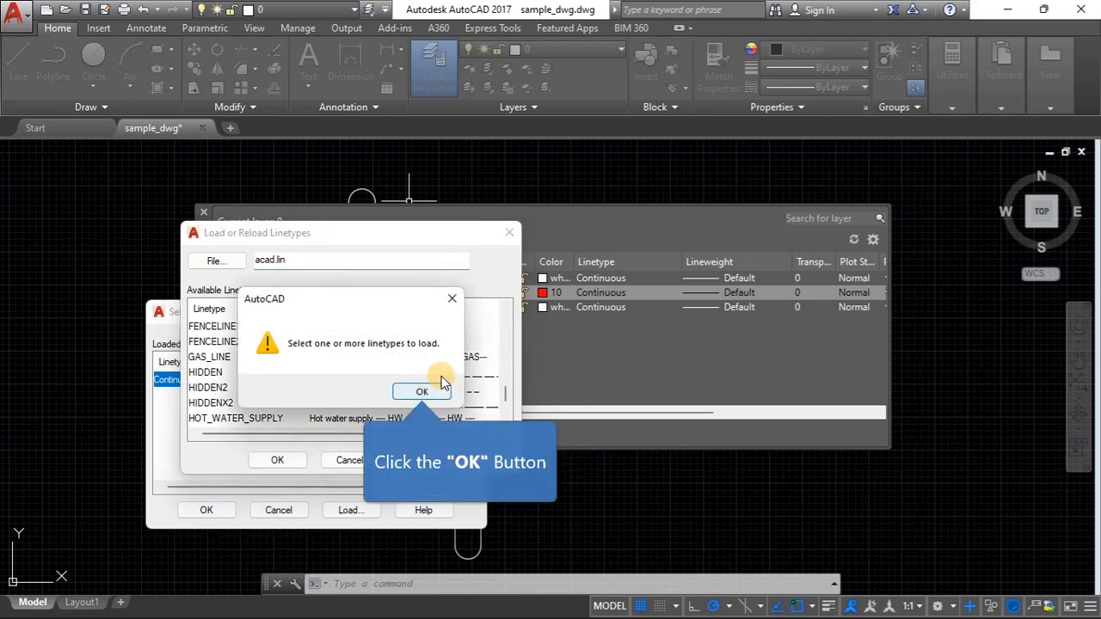
left_click(422, 393)
left_click(357, 458)
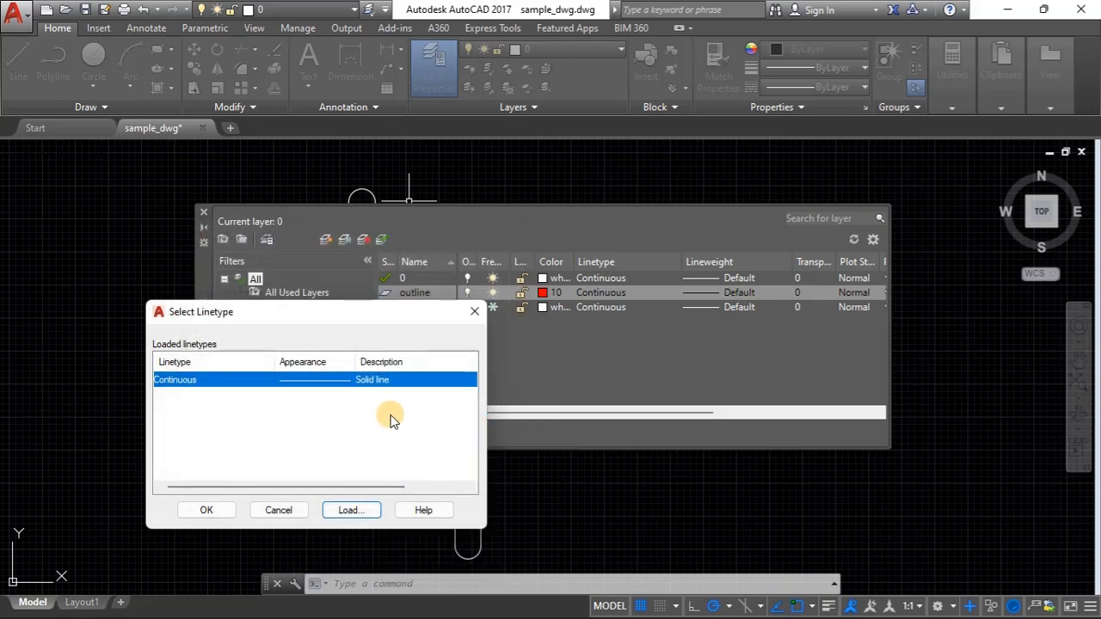
left_click(474, 312)
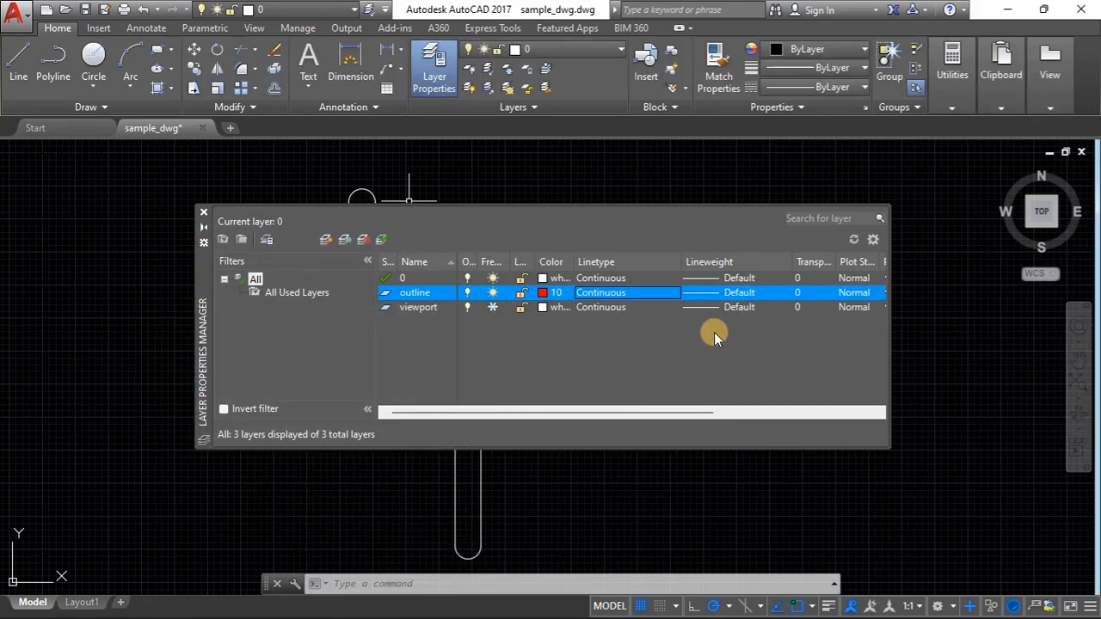
Set the outline layer's lineweight to 0.35 mm and close the layer manager
left_click(713, 293)
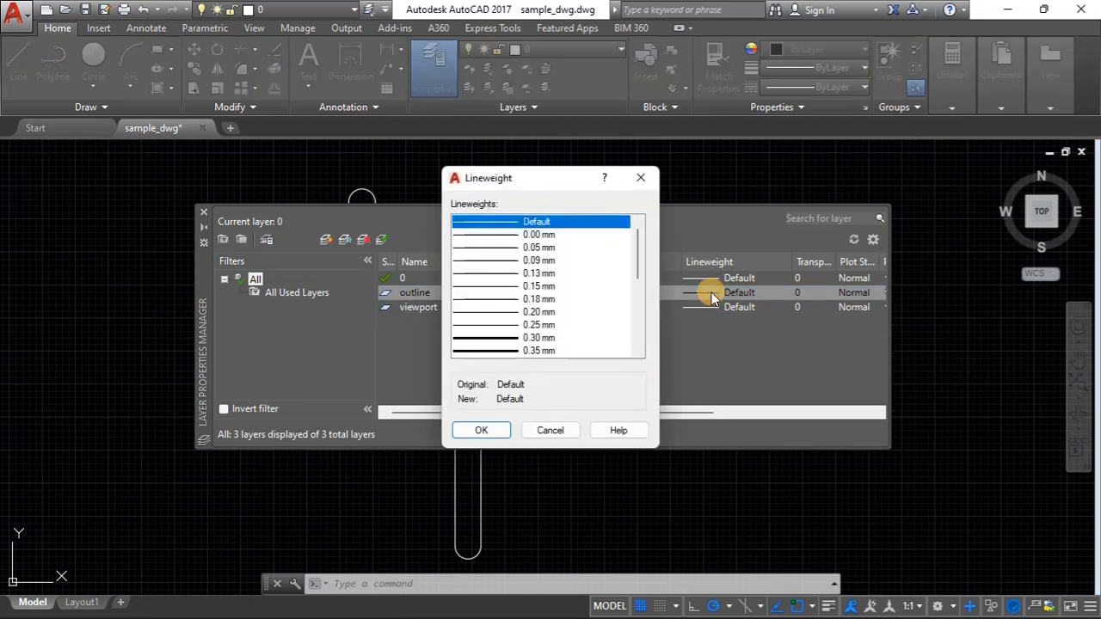
left_click(492, 338)
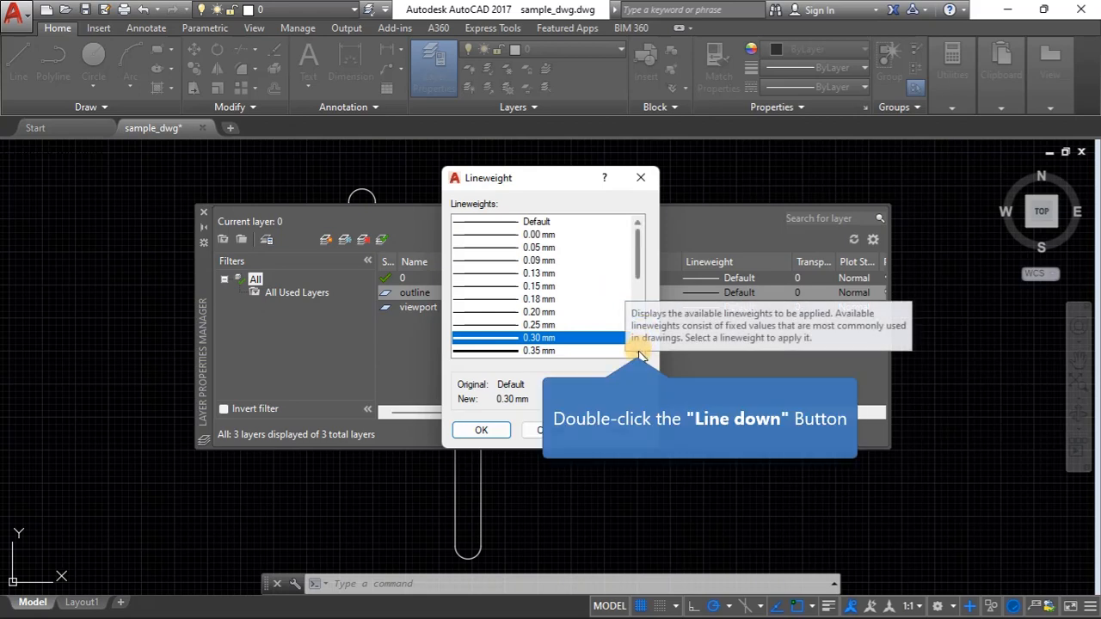
double_click(638, 350)
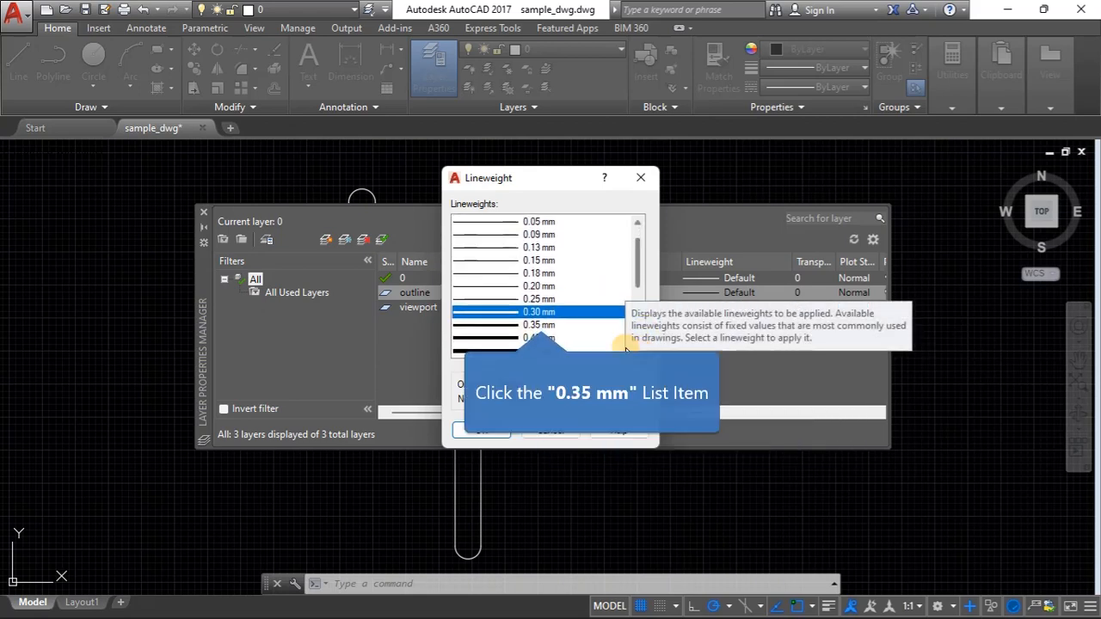
left_click(535, 324)
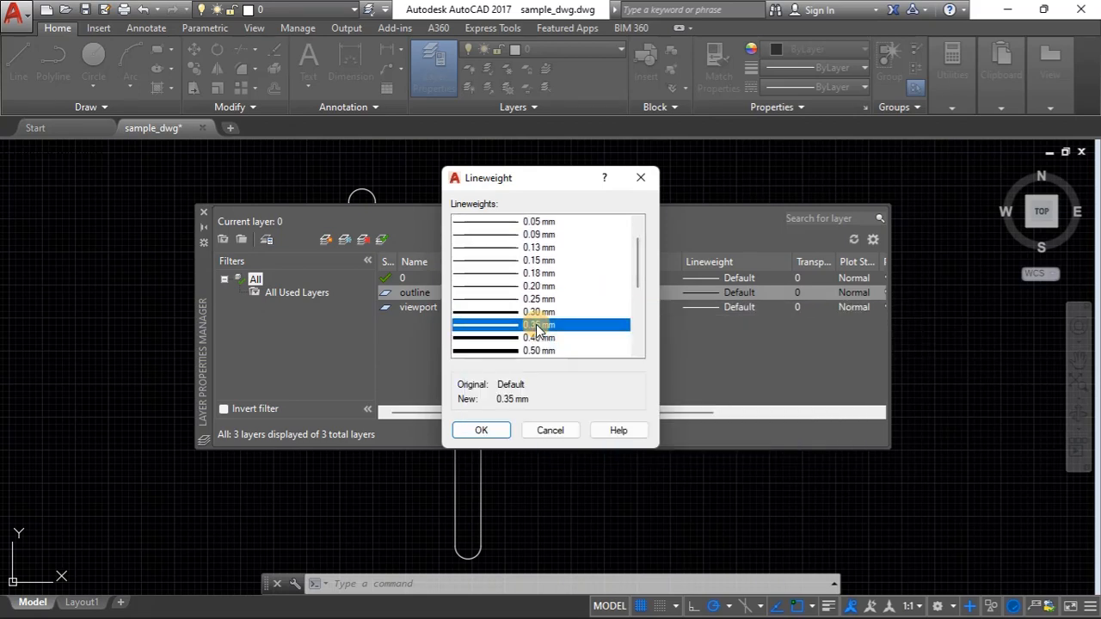
left_click(483, 430)
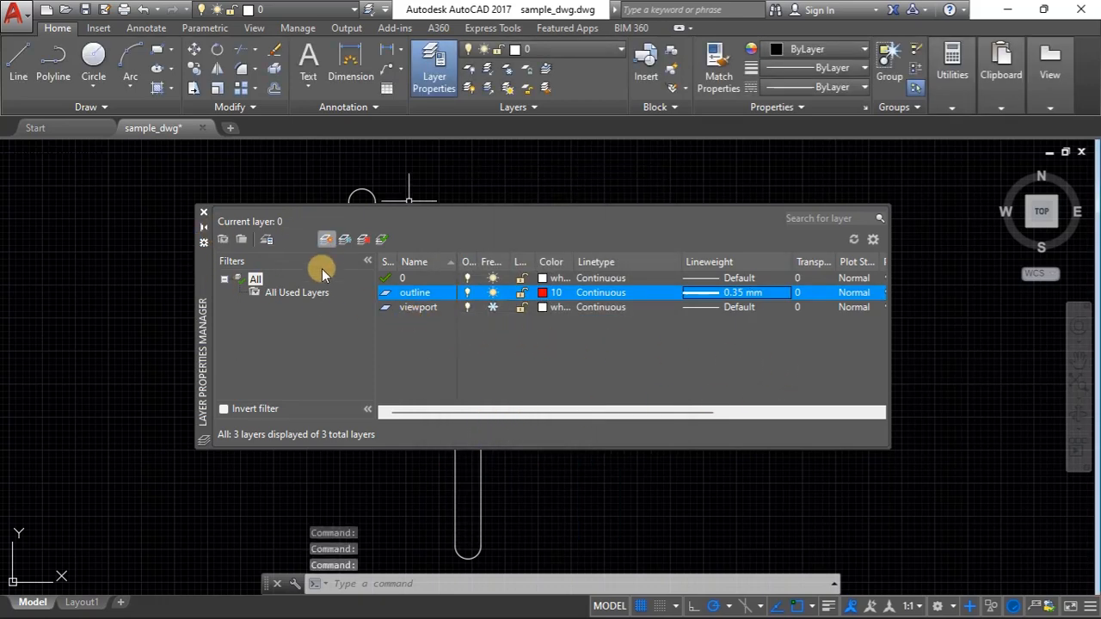
left_click(204, 215)
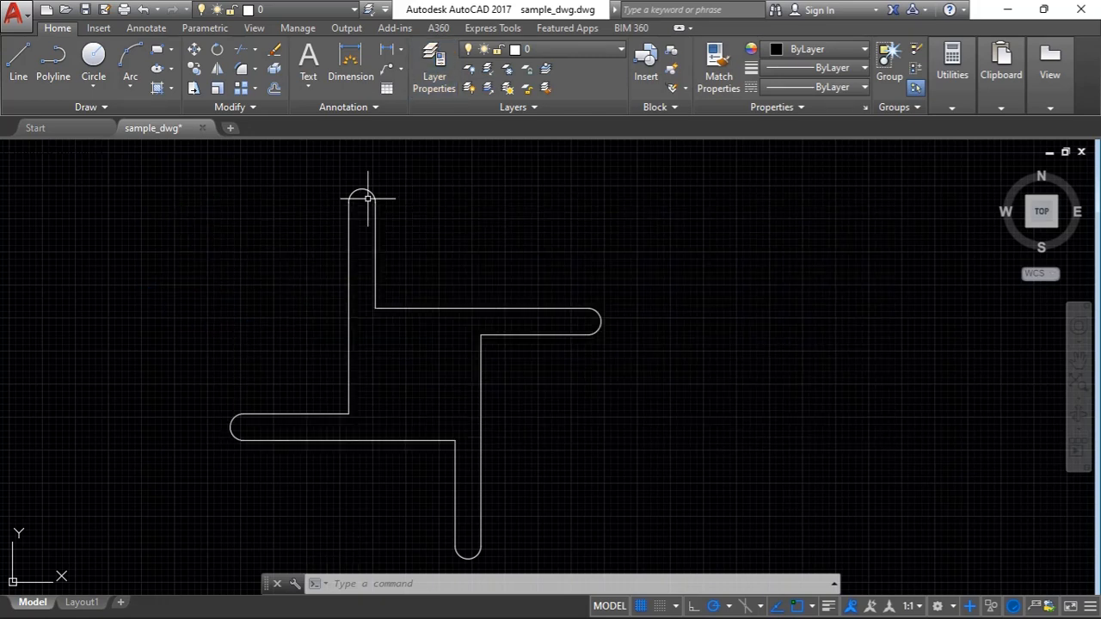
scroll(499, 229, "down", 5)
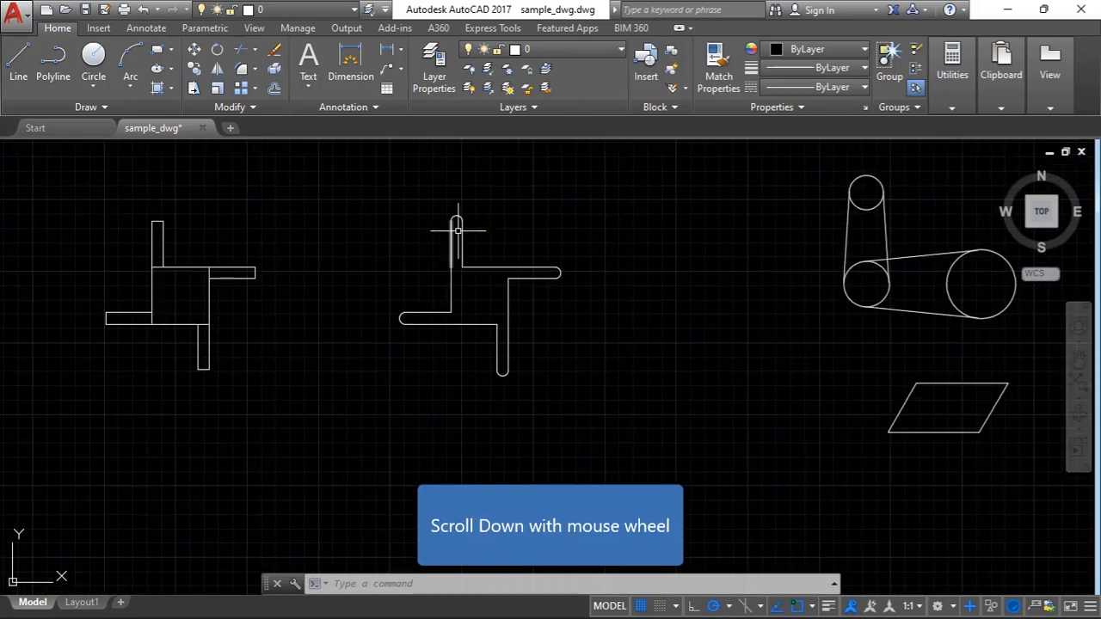
scroll(454, 229, "down", 5)
scroll(461, 232, "up", 7)
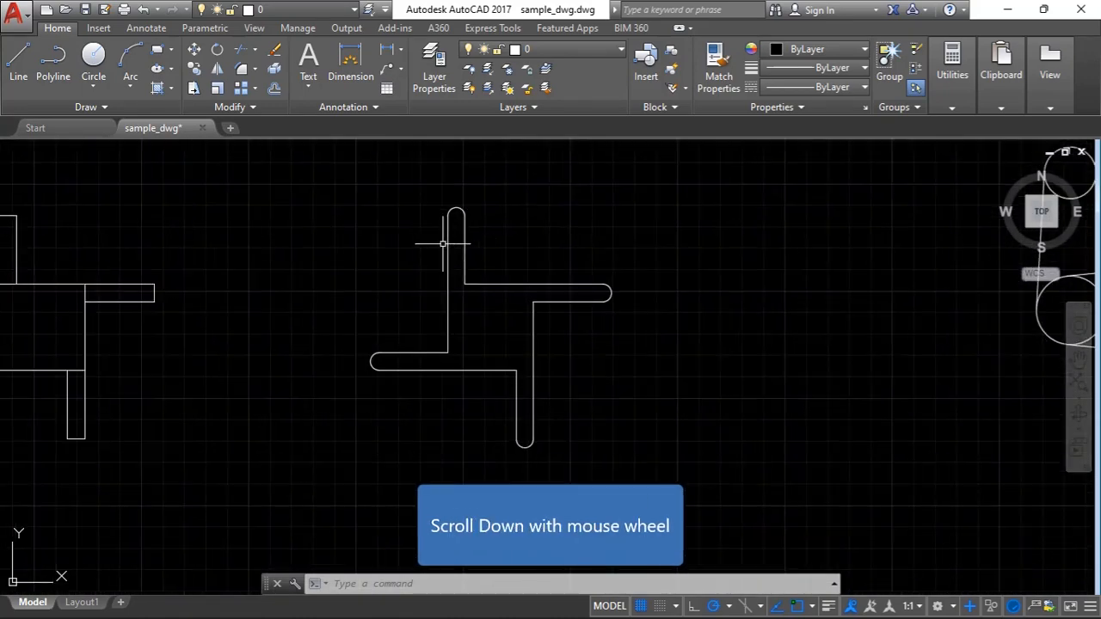
Select the whole round-ended pinwheel shape in the middle of the drawing and assign it to the outline layer
scroll(445, 240, "down", 5)
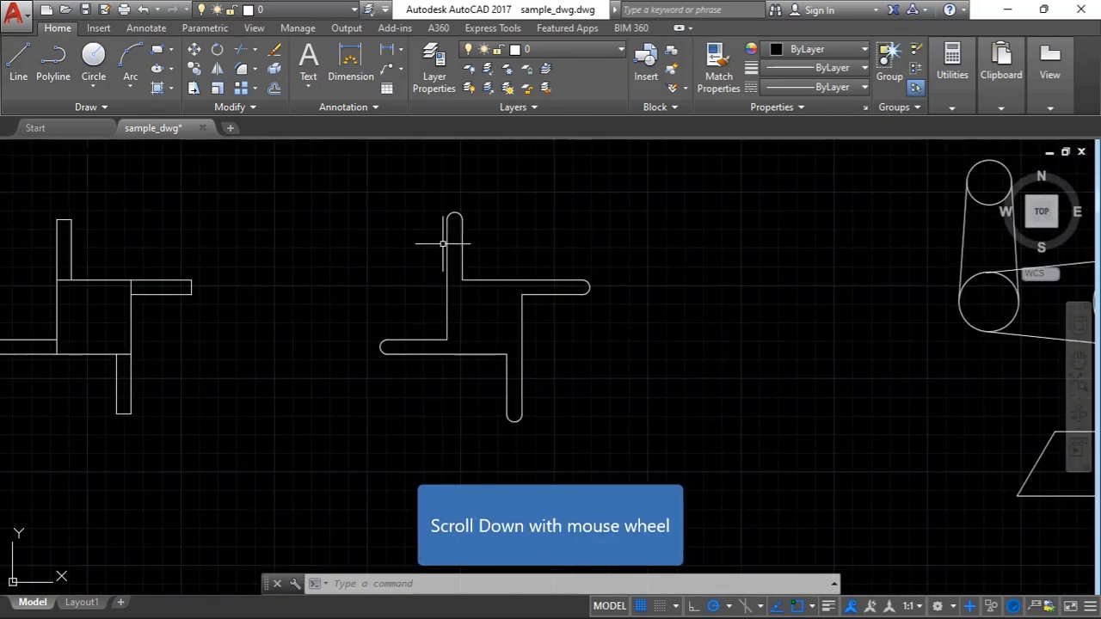
scroll(446, 223, "up", 3)
scroll(446, 223, "down", 1)
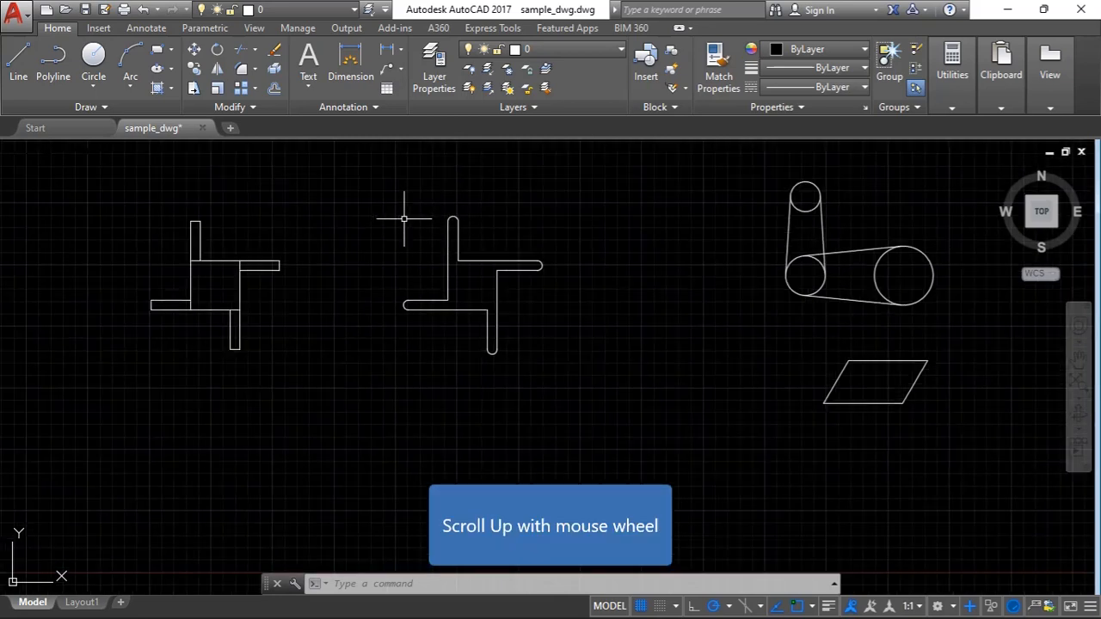
scroll(417, 205, "up", 1)
left_click(360, 198)
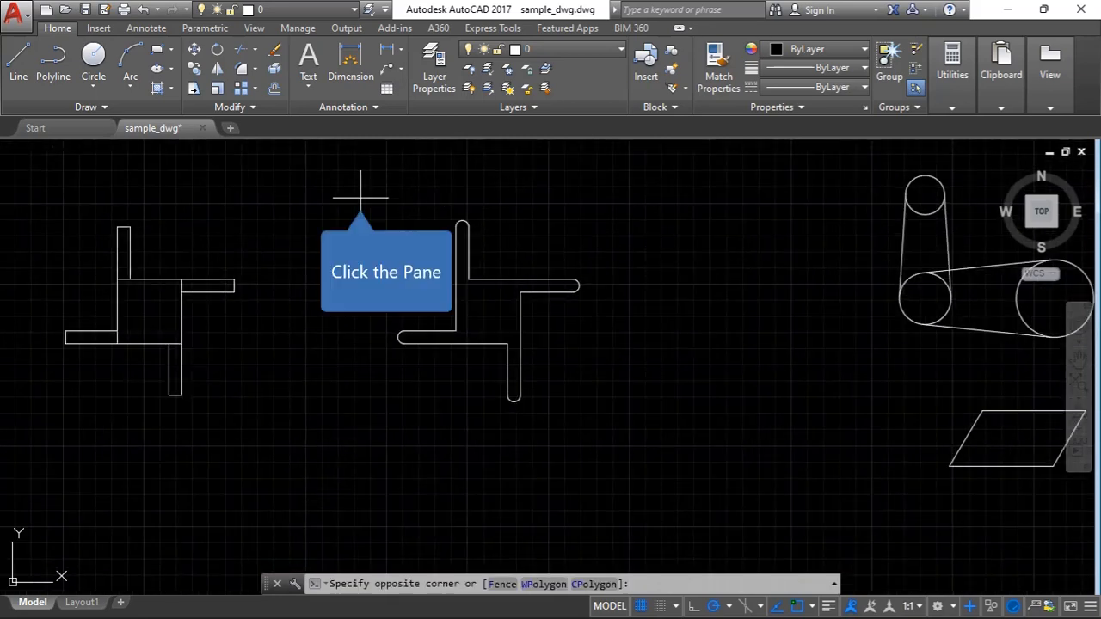
left_click(646, 406)
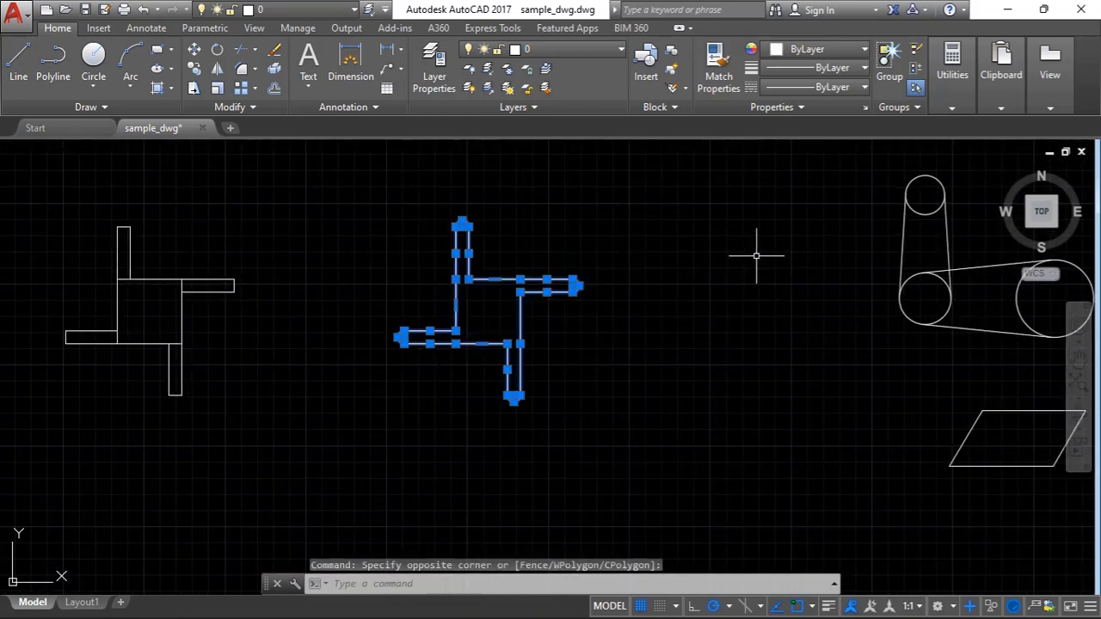
left_click(616, 52)
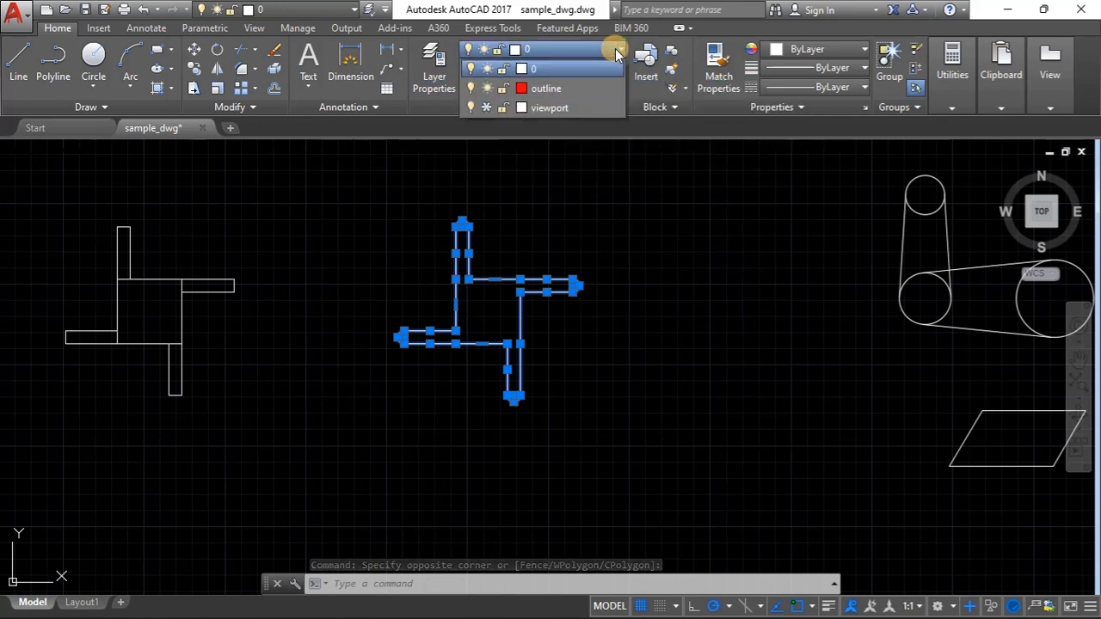
left_click(561, 92)
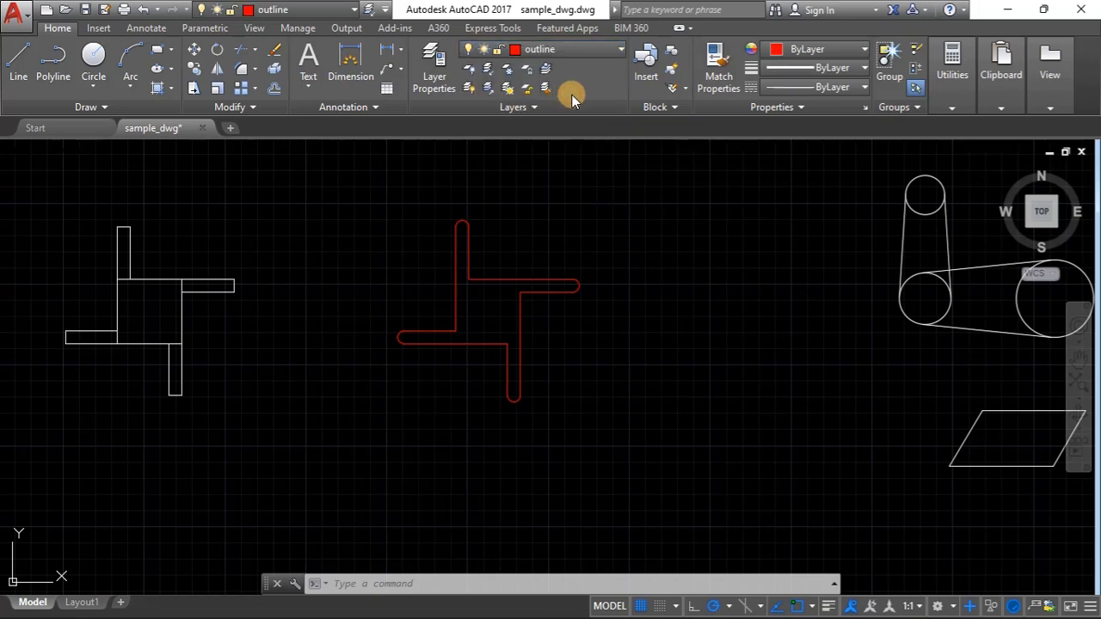
key("Escape")
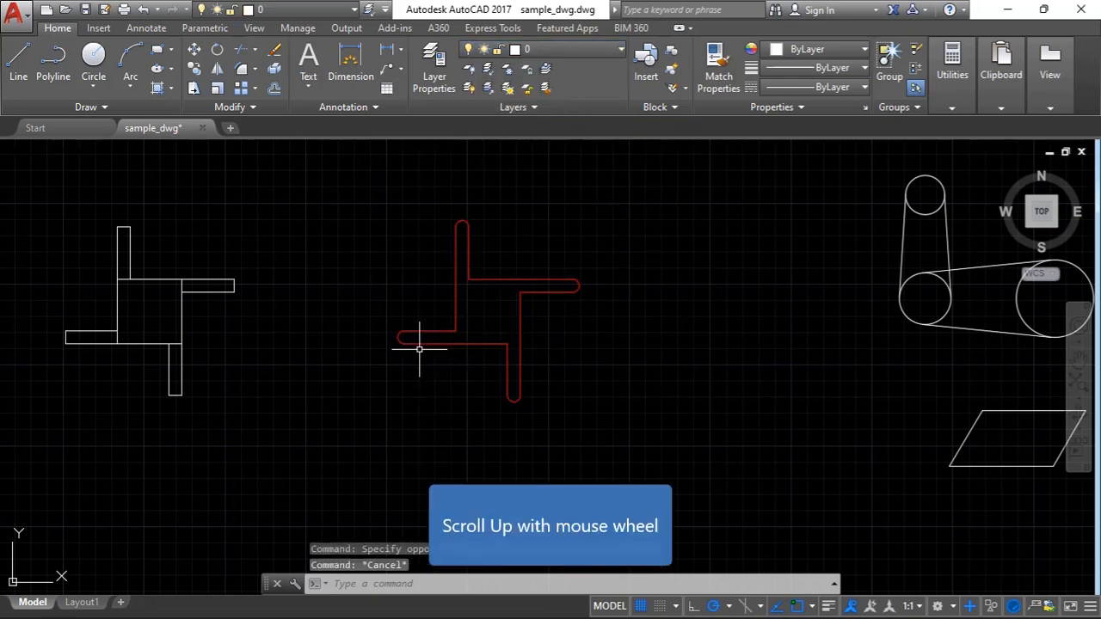
Turn on the lineweight display in model space for the round-ended outline
scroll(442, 272, "up", 5)
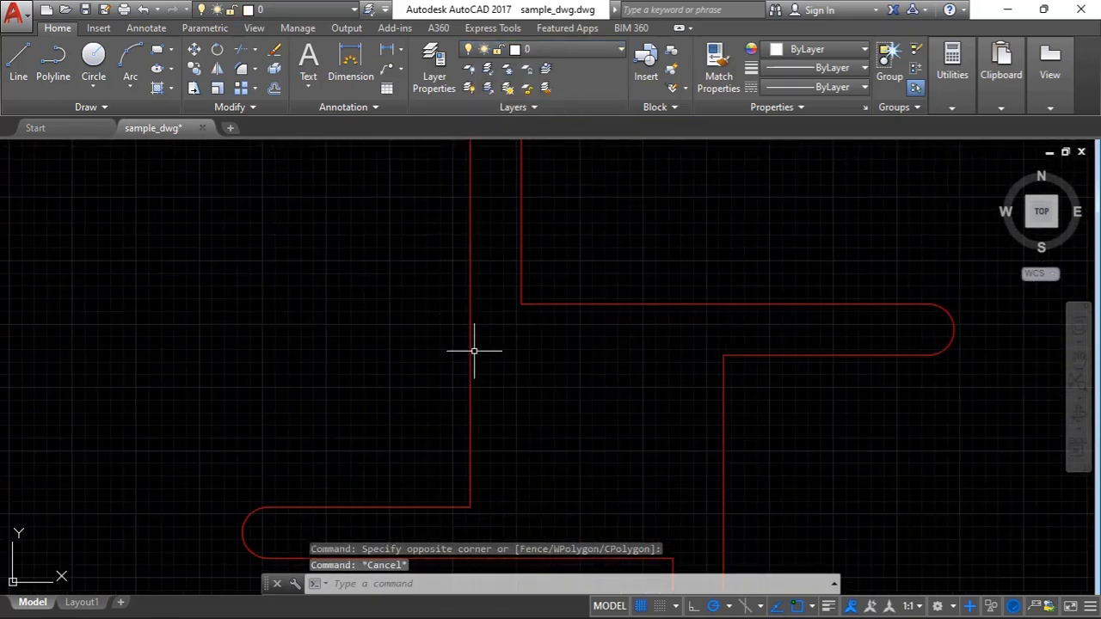
scroll(442, 272, "down", 6)
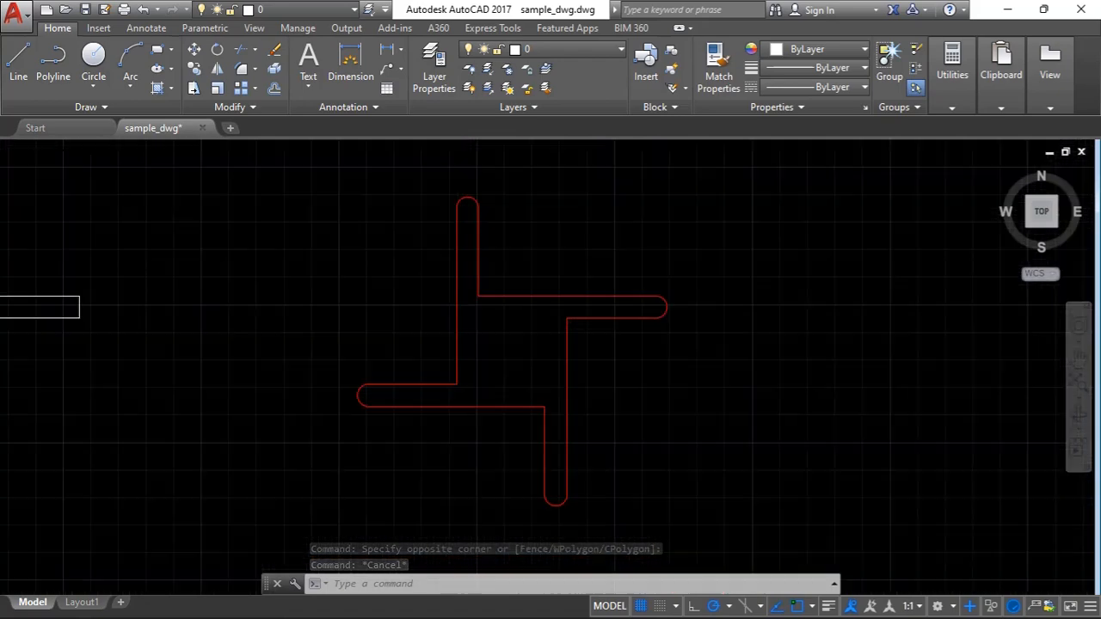
scroll(442, 270, "down", 1)
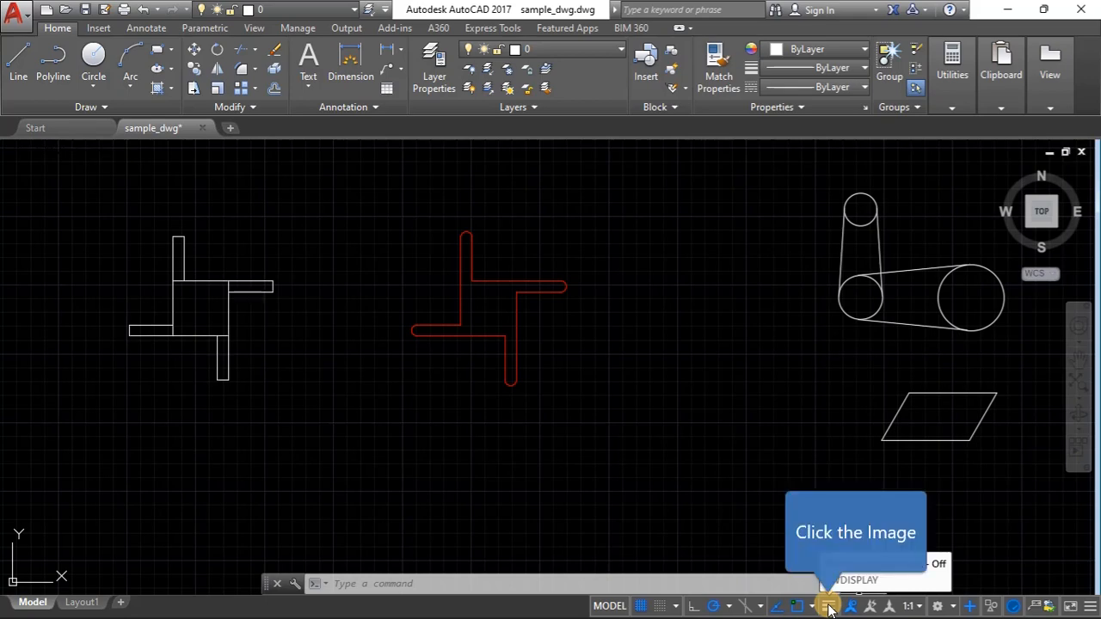
left_click(827, 607)
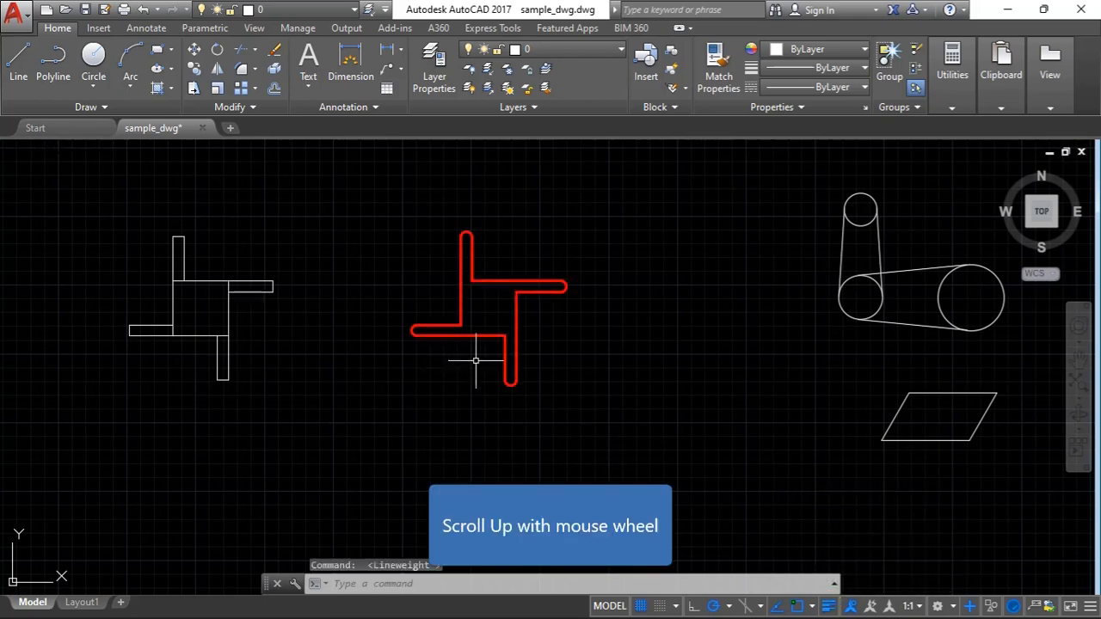
Examine the displayed line thickness of the red outline at different magnifications and compare it with the other objects
scroll(467, 329, "up", 3)
scroll(467, 327, "up", 2)
scroll(381, 307, "up", 2)
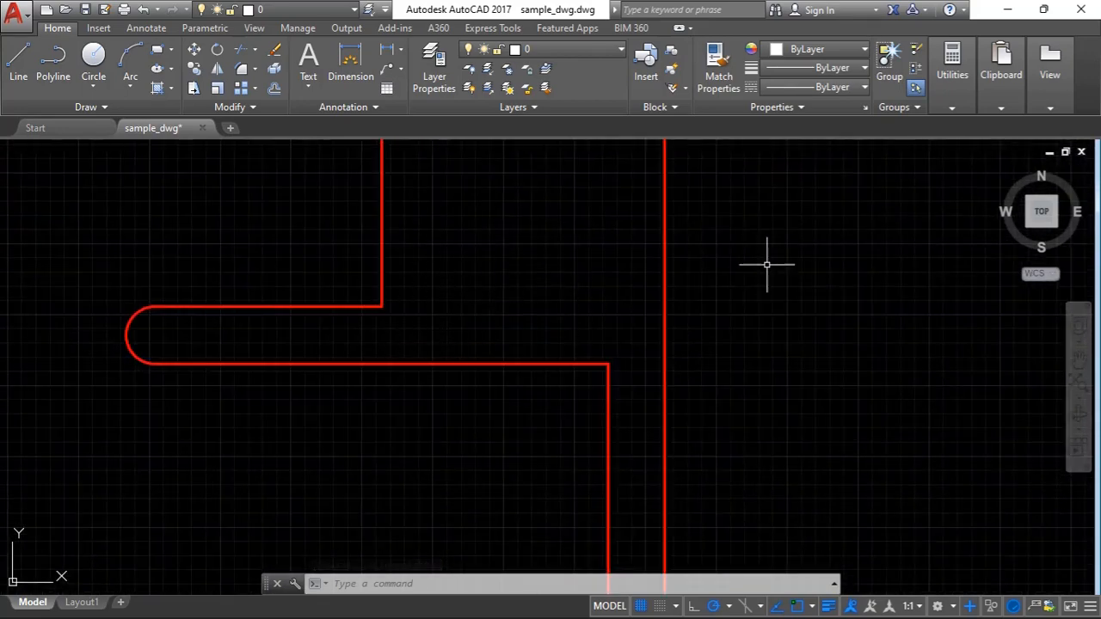
scroll(670, 282, "up", 3)
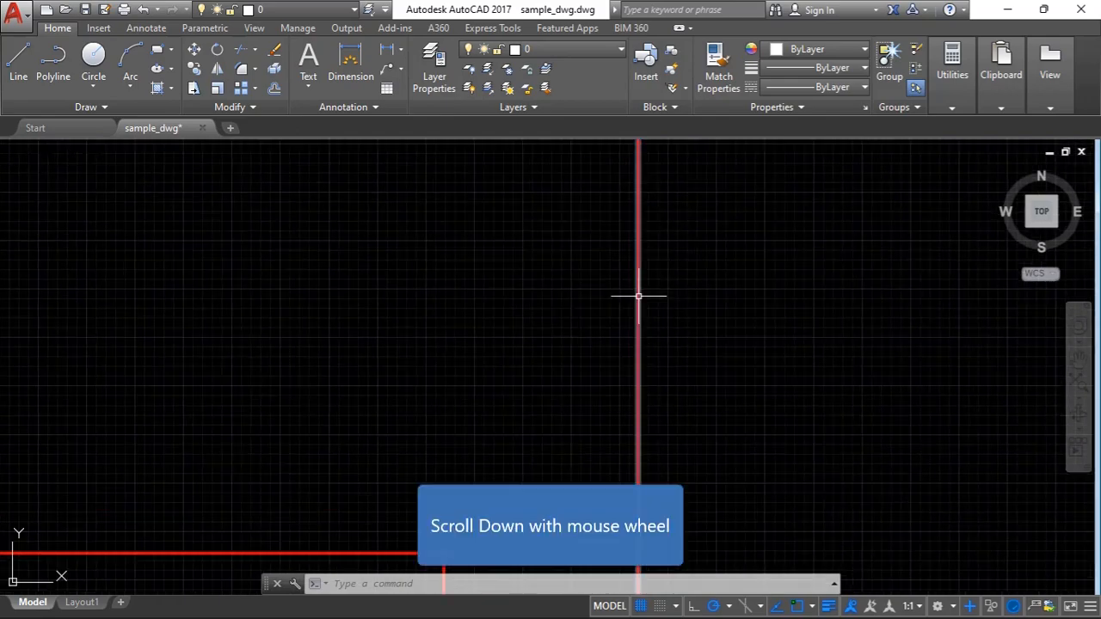
scroll(651, 295, "down", 2)
scroll(687, 311, "down", 5)
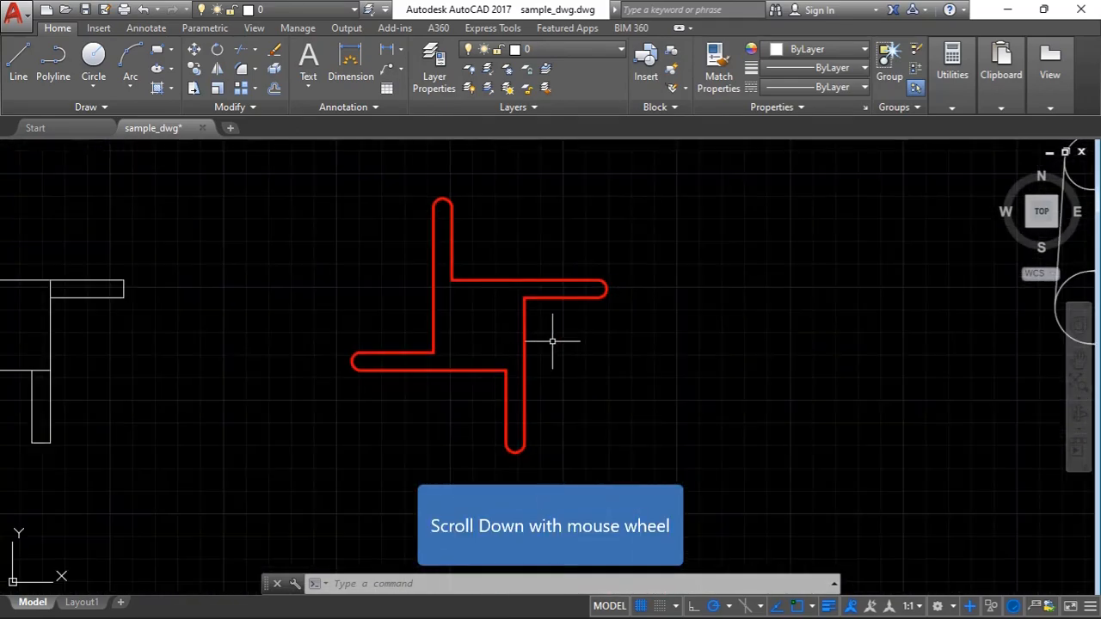
scroll(645, 330, "down", 1)
scroll(529, 349, "down", 3)
scroll(526, 349, "up", 5)
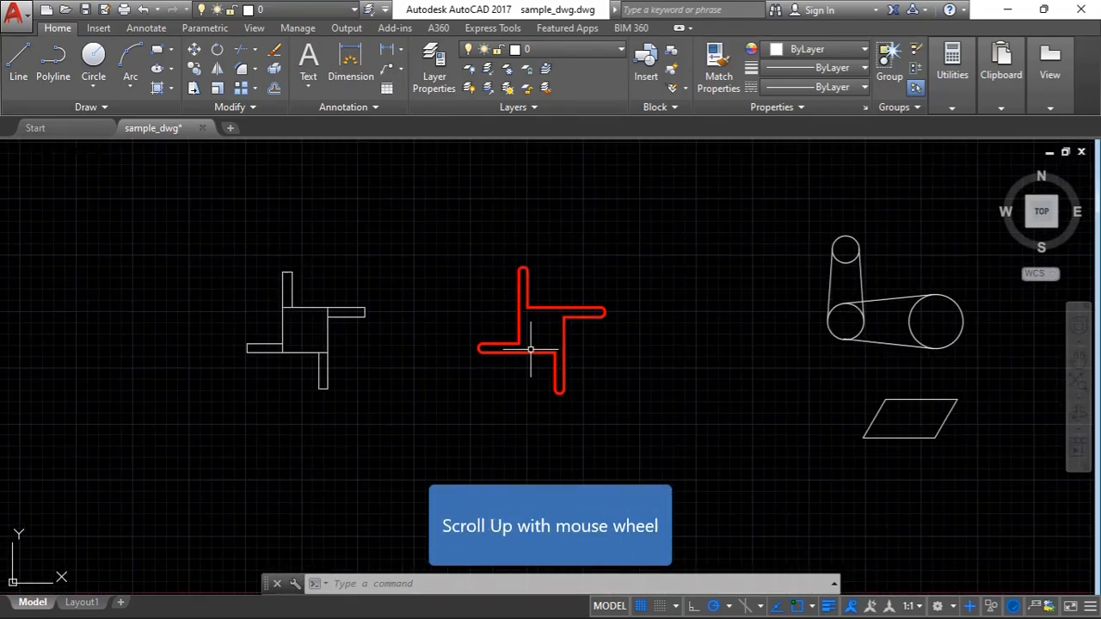
scroll(530, 349, "down", 1)
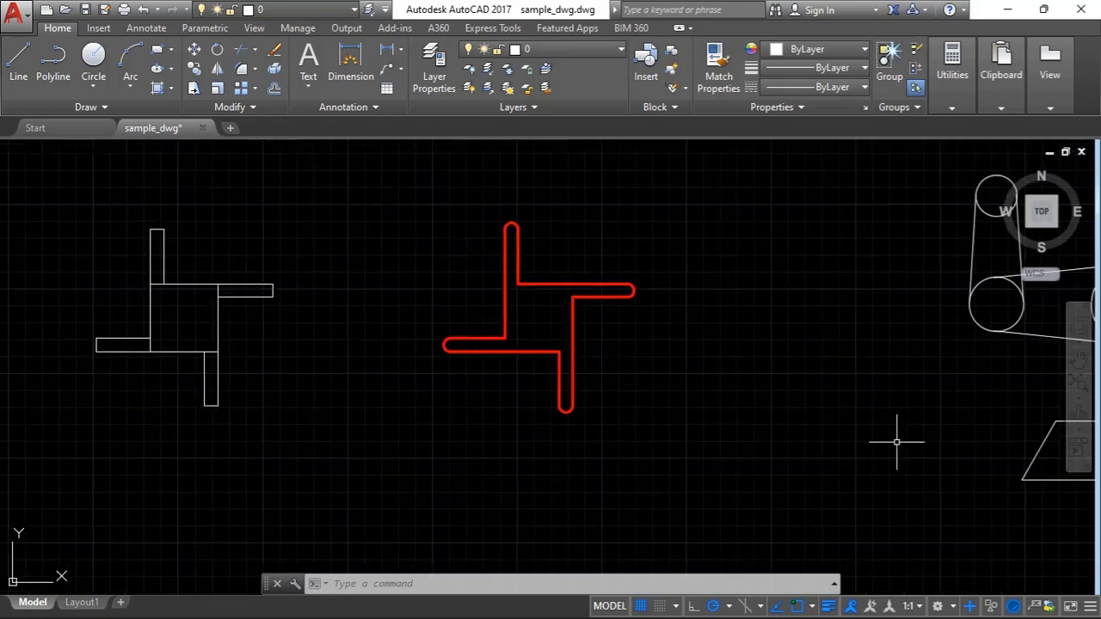
Toggle the lineweight display off, on and off again to compare the outline's appearance
left_click(830, 607)
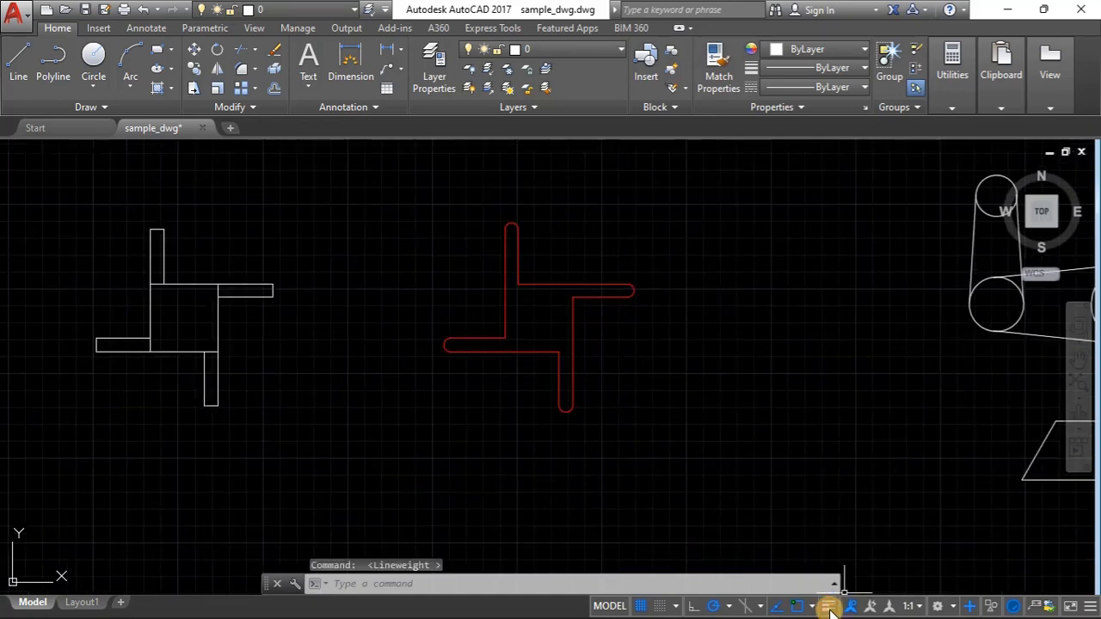
left_click(829, 607)
left_click(829, 607)
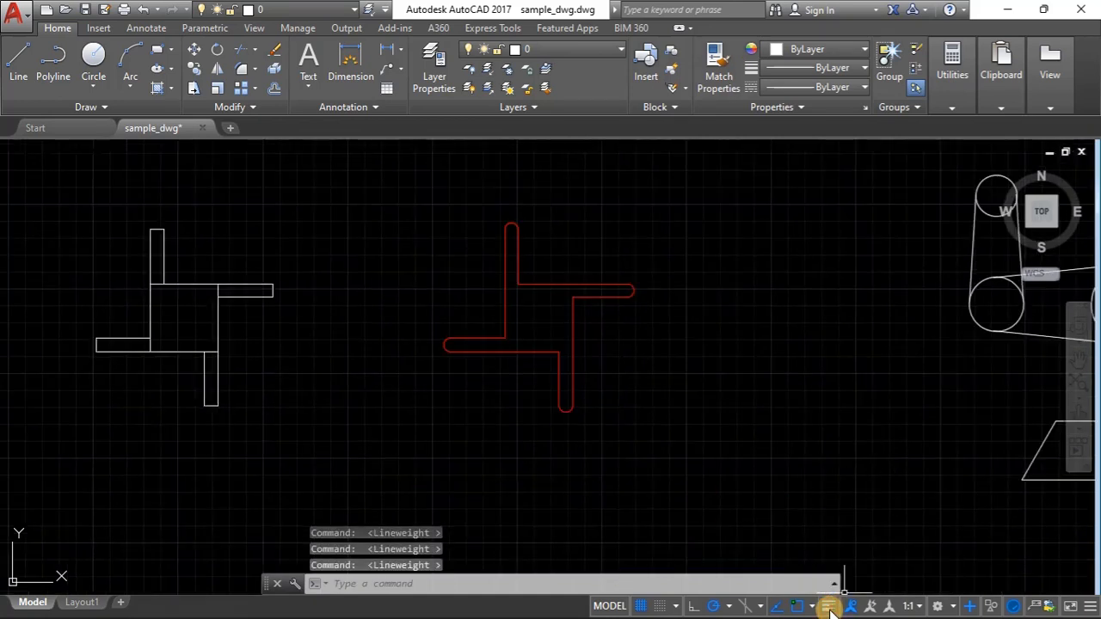
Hide and restore the LineWeight toggle in the status bar customization twice, and switch the lineweight display back on
left_click(1089, 607)
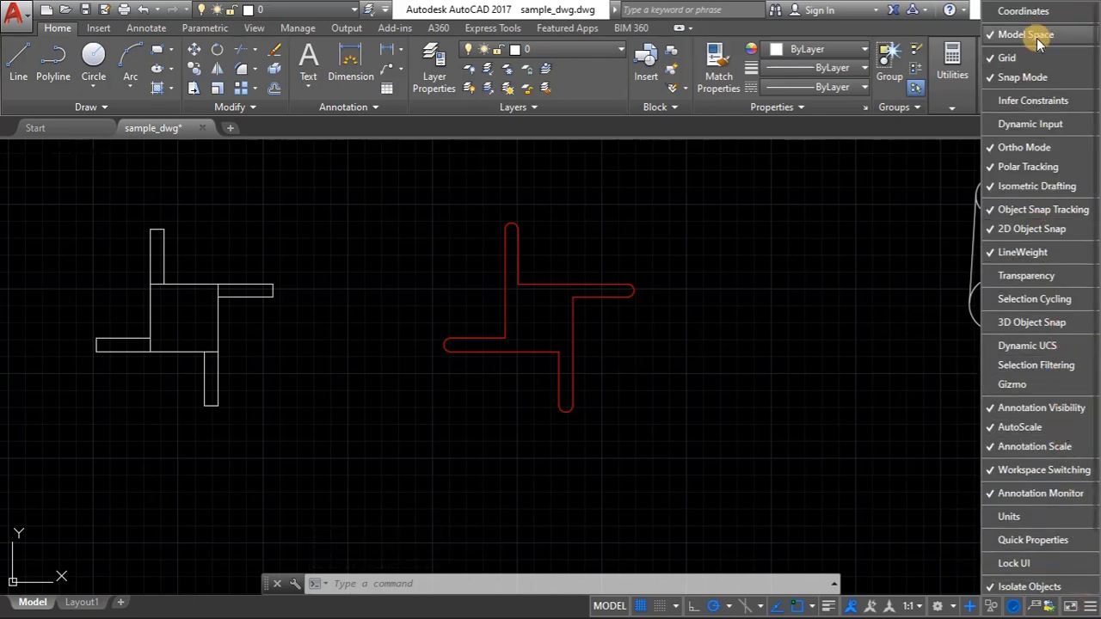
left_click(1009, 254)
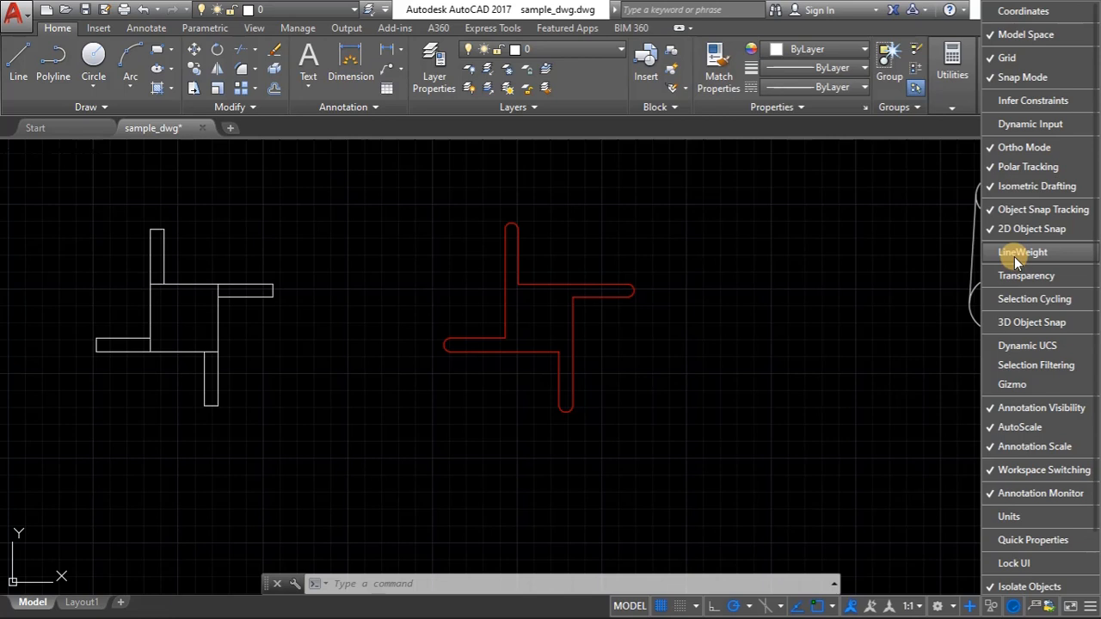
left_click(1017, 261)
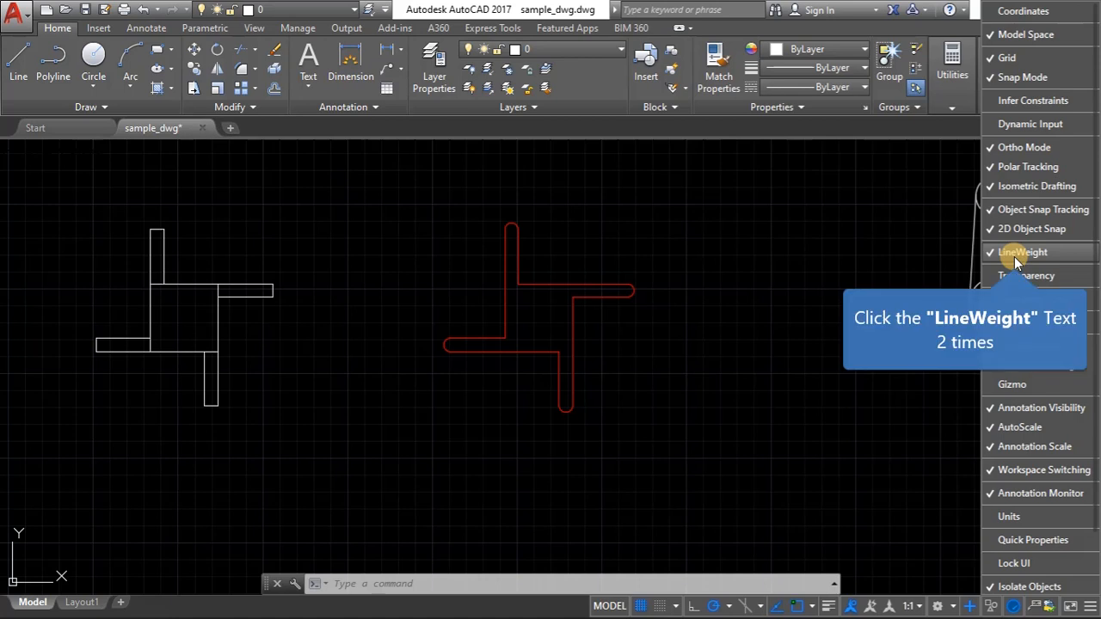
left_click(1014, 256)
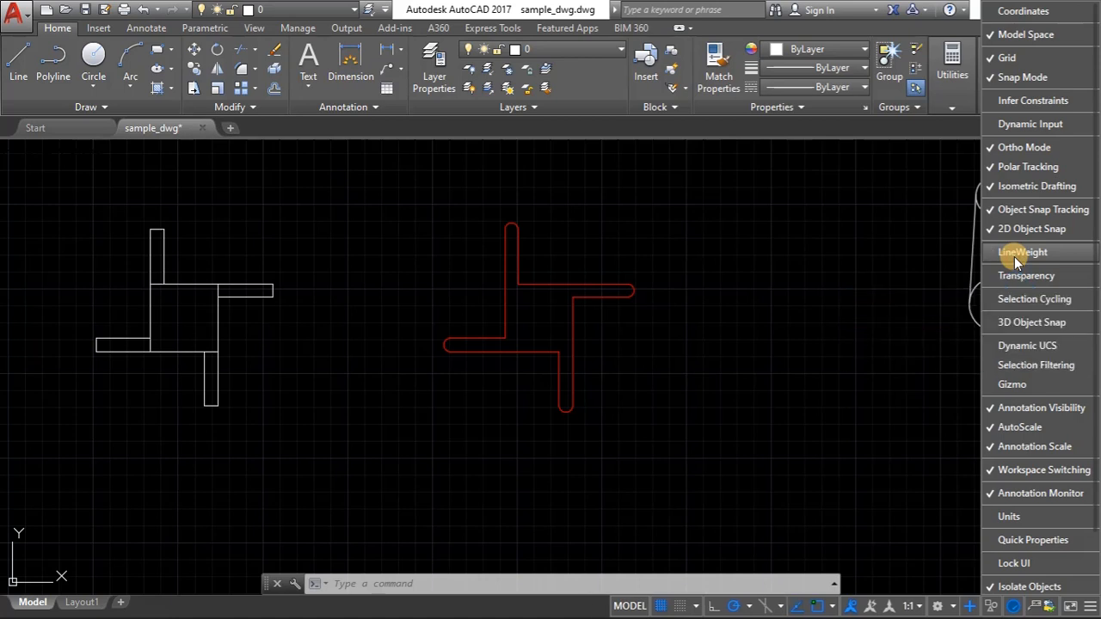
left_click(1014, 256)
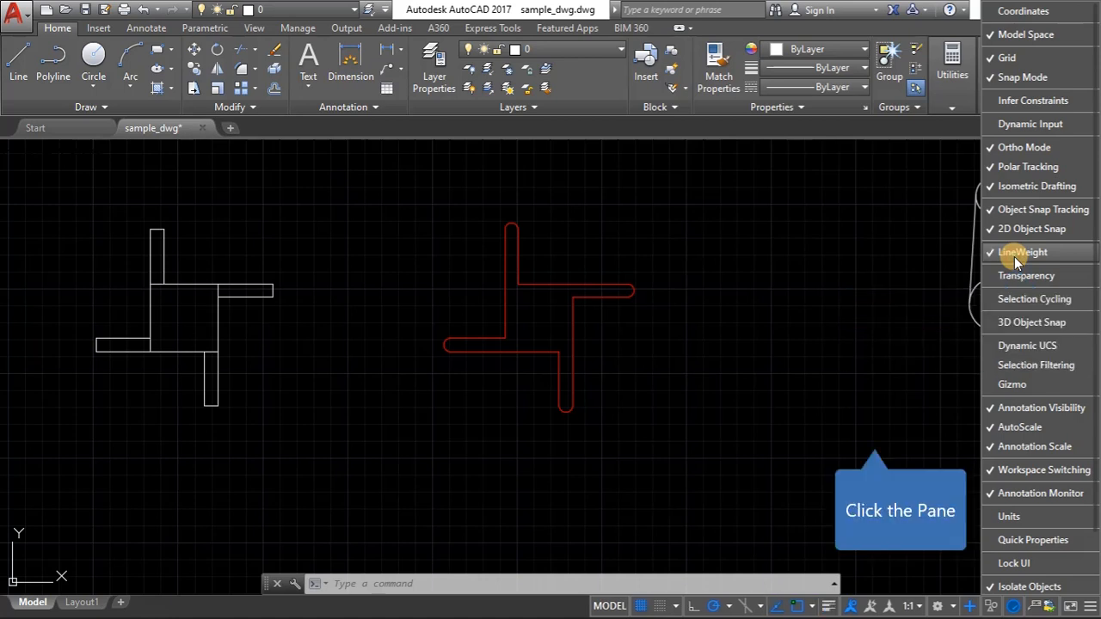
left_click(875, 439)
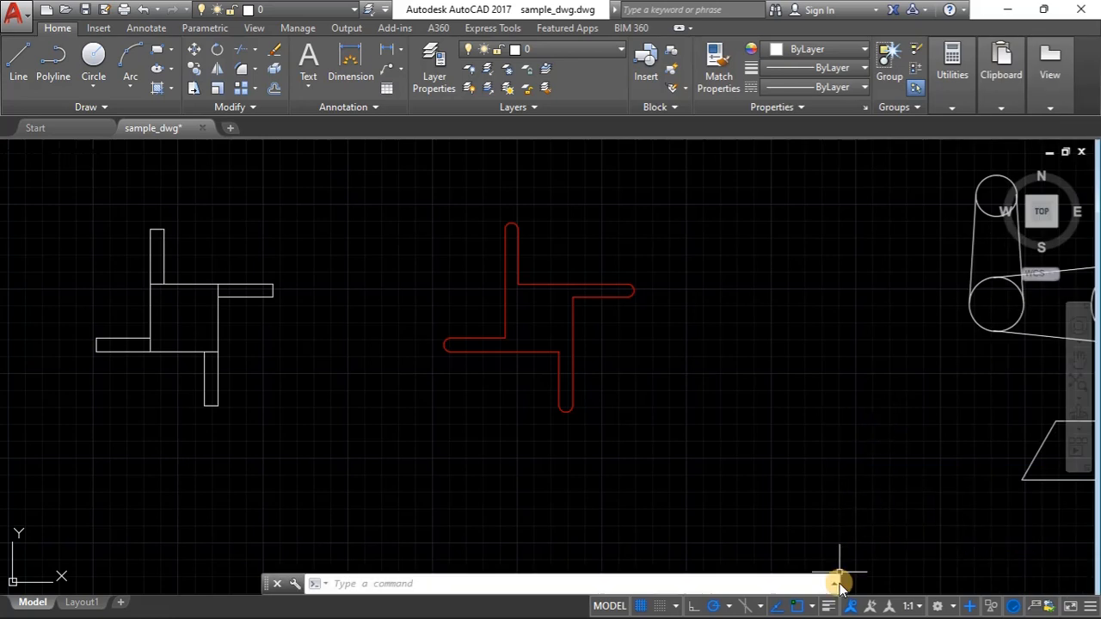
left_click(827, 607)
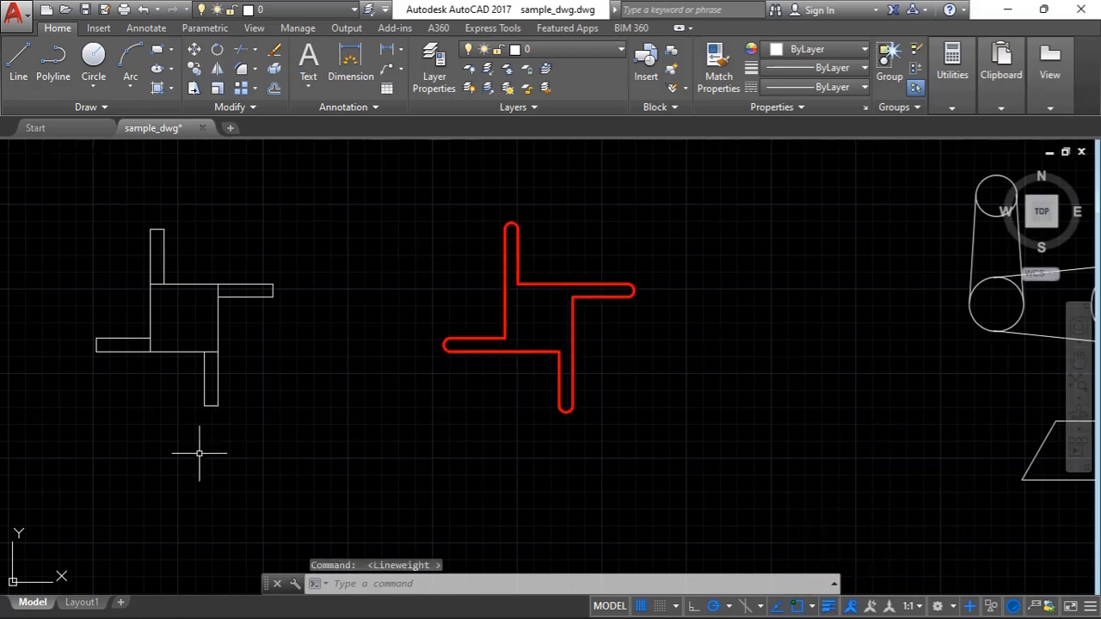
Switch to Layout1 and examine the line thickness of Object 02 on the sheet against the other objects
left_click(82, 603)
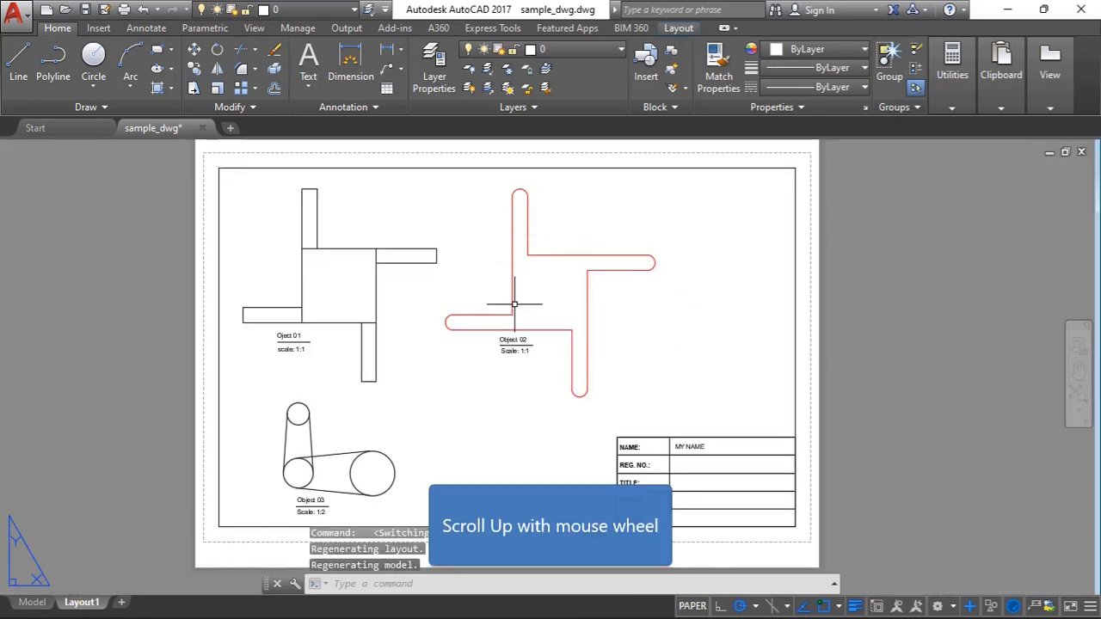
scroll(502, 296, "up", 7)
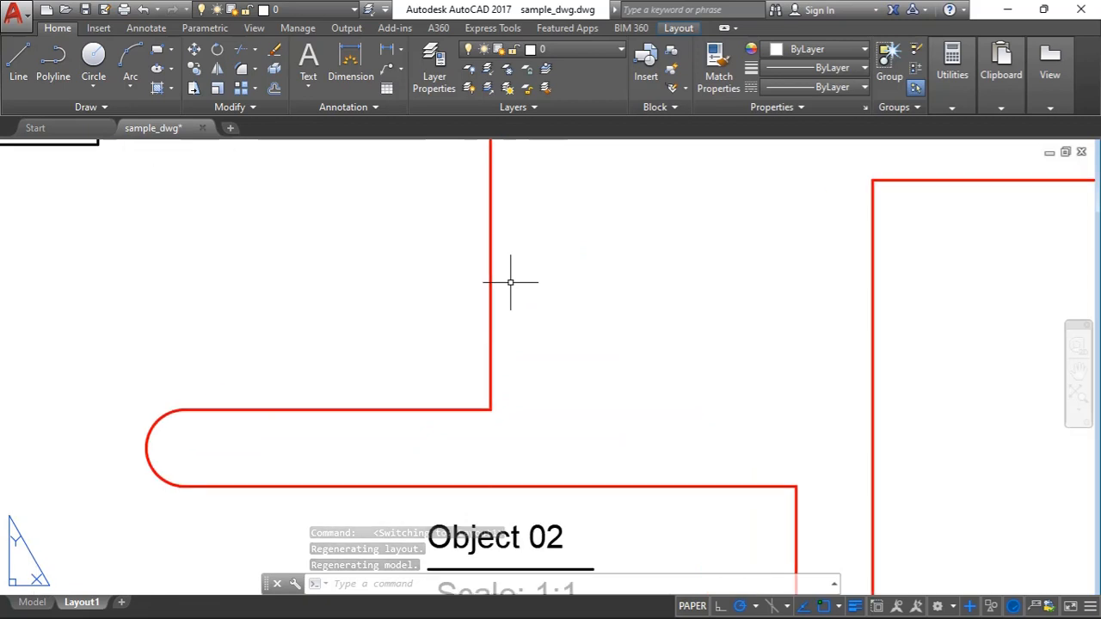
scroll(499, 296, "down", 5)
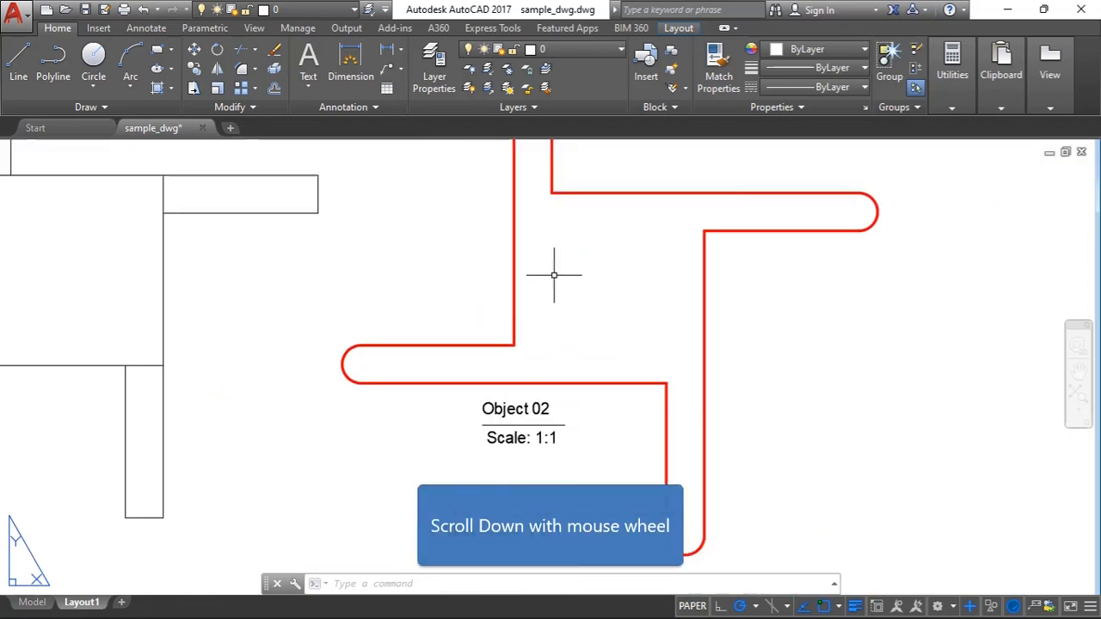
scroll(610, 287, "down", 2)
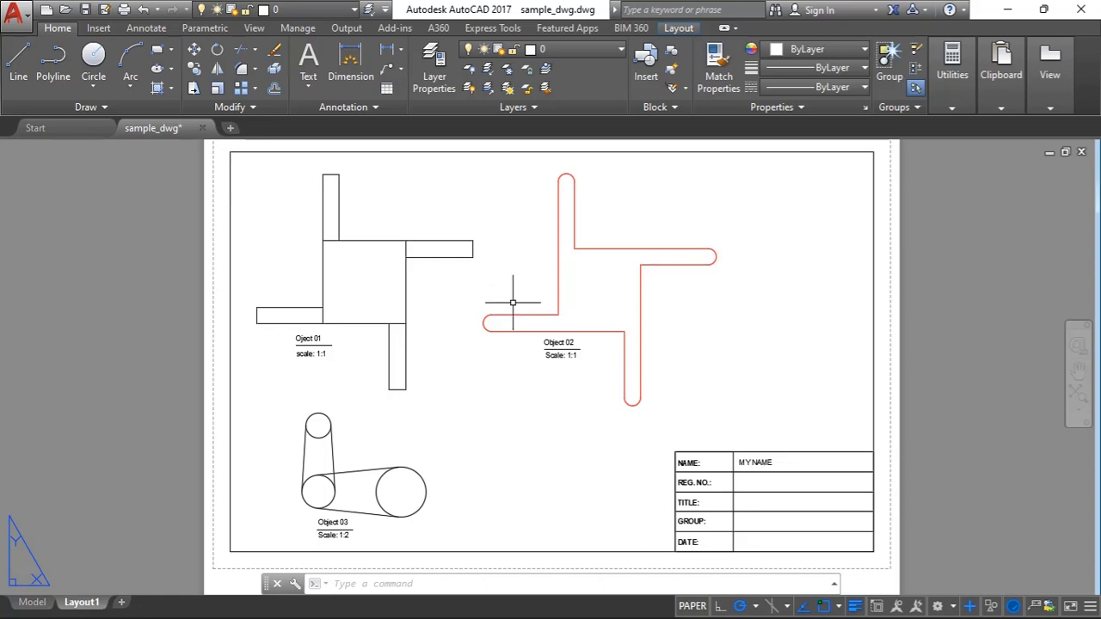
scroll(513, 303, "up", 8)
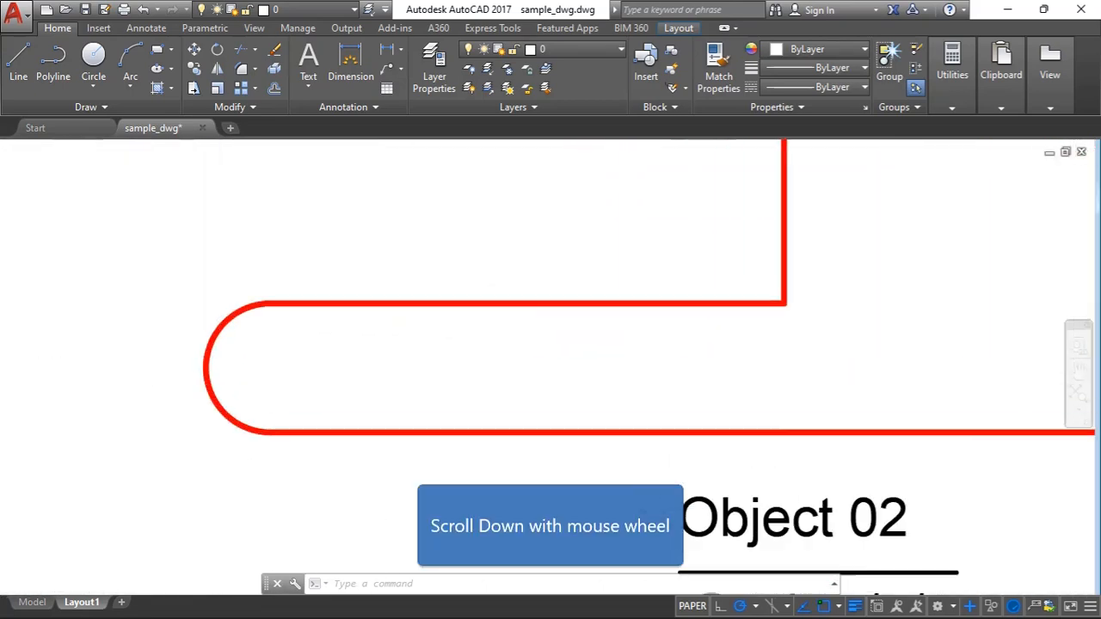
scroll(516, 310, "down", 8)
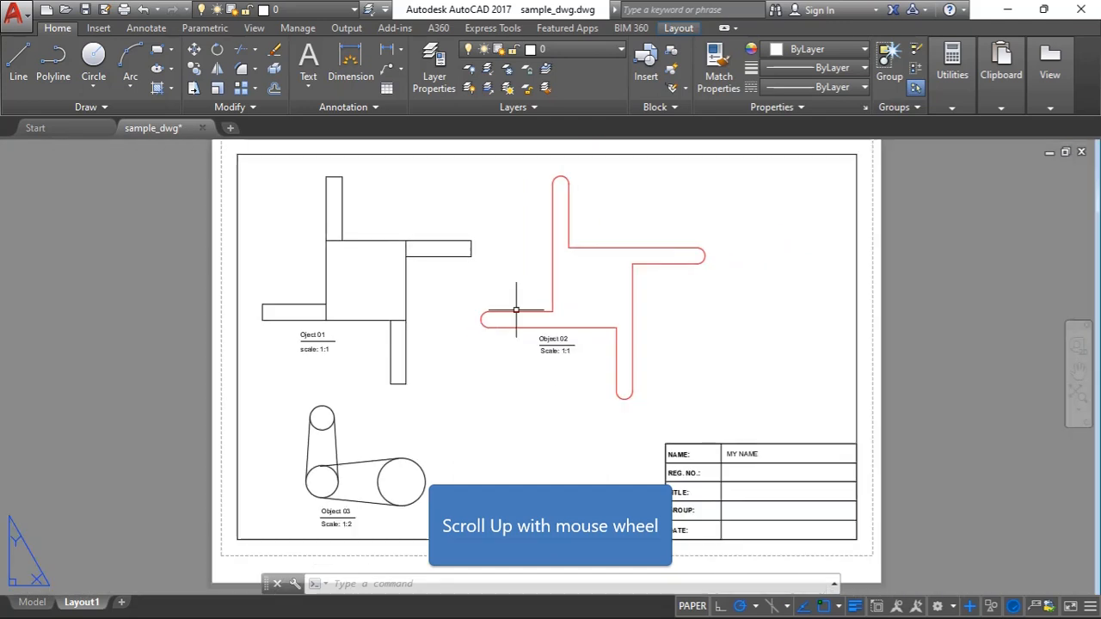
scroll(516, 310, "up", 2)
Review the plot options in Layout1's page setup, including the plotting of object lineweights
left_click(678, 29)
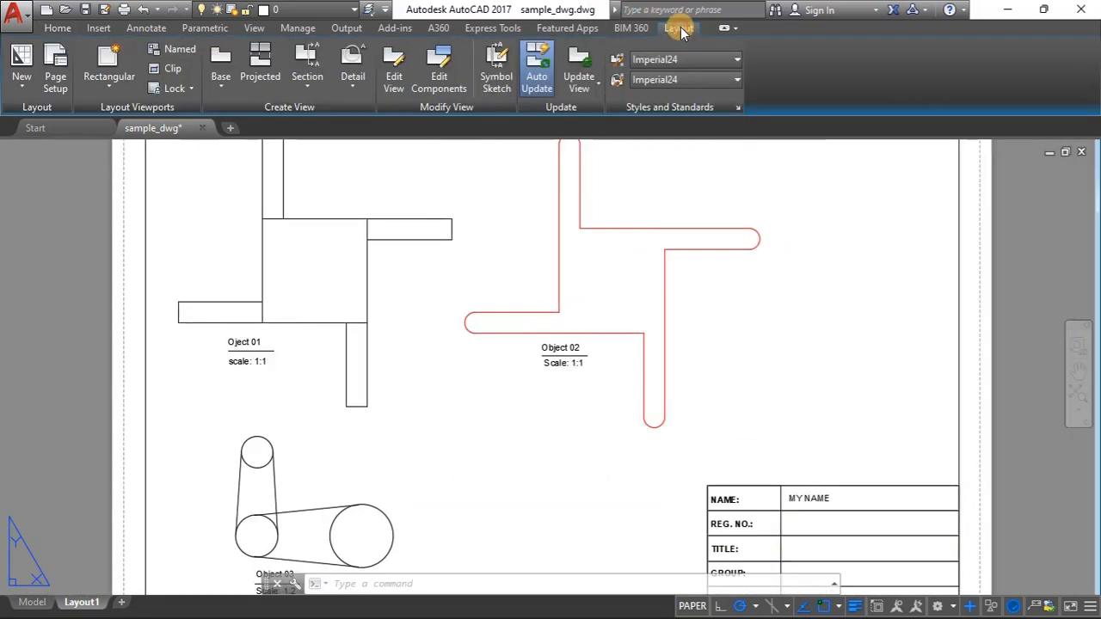
left_click(55, 83)
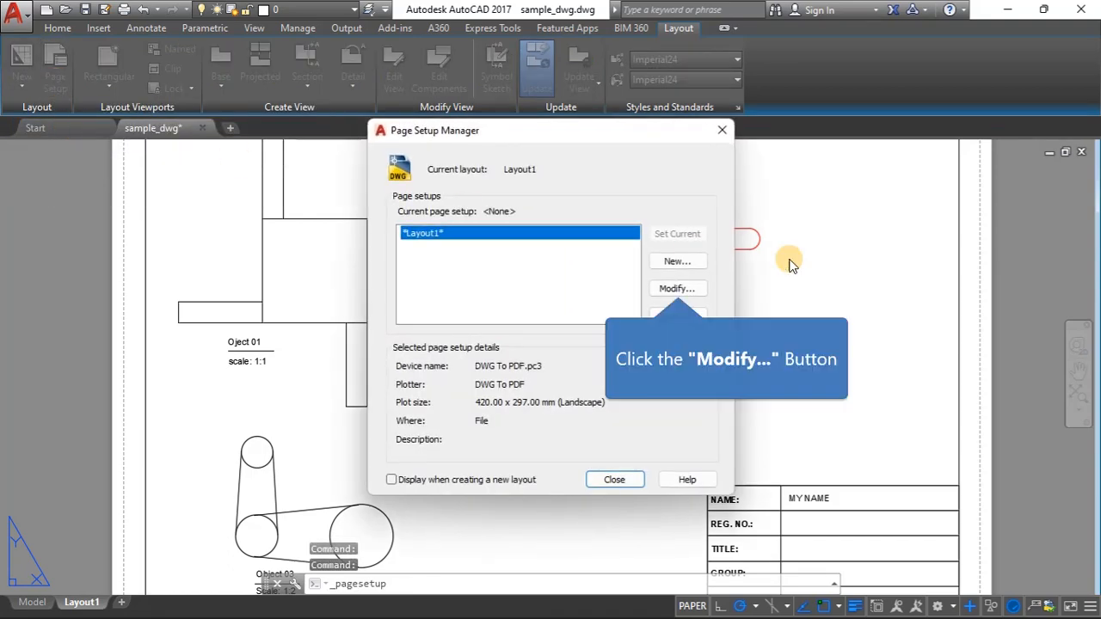
left_click(677, 289)
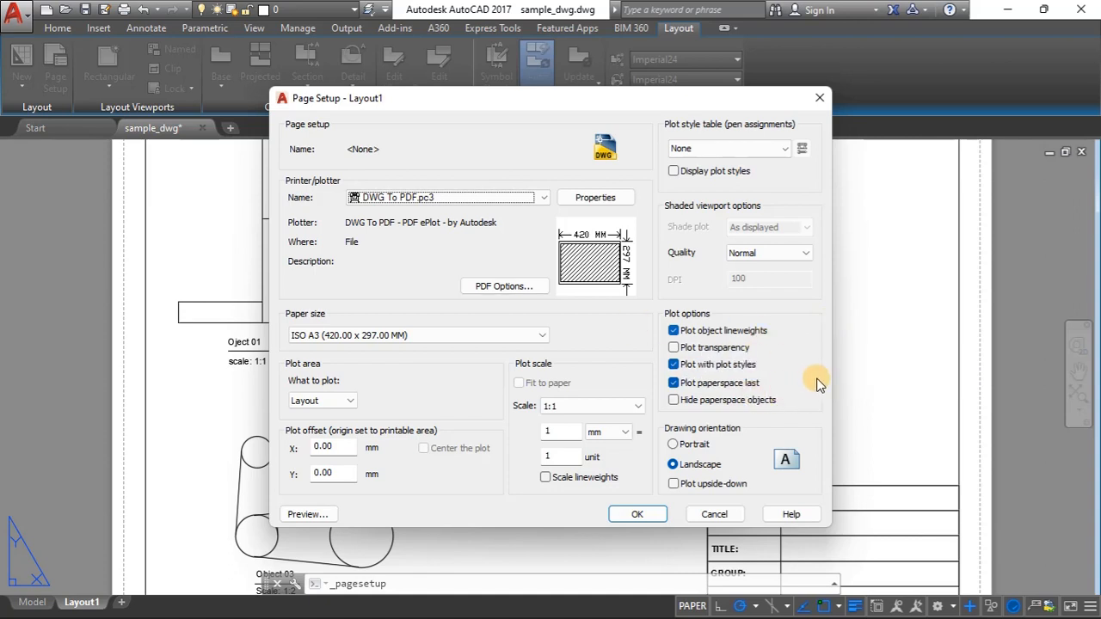
left_click(650, 518)
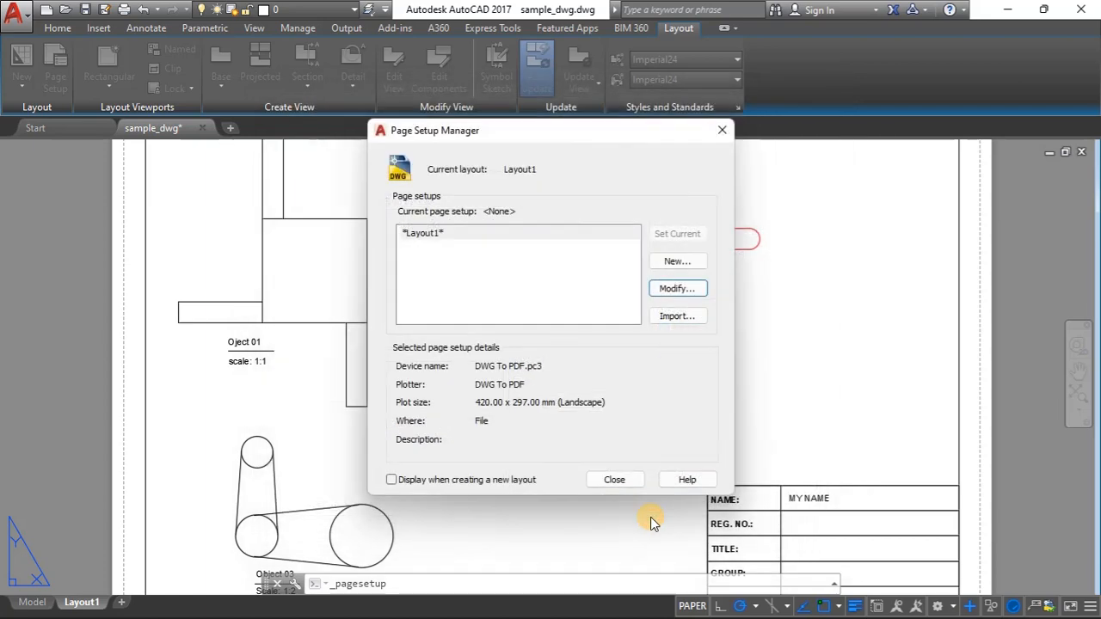
left_click(720, 132)
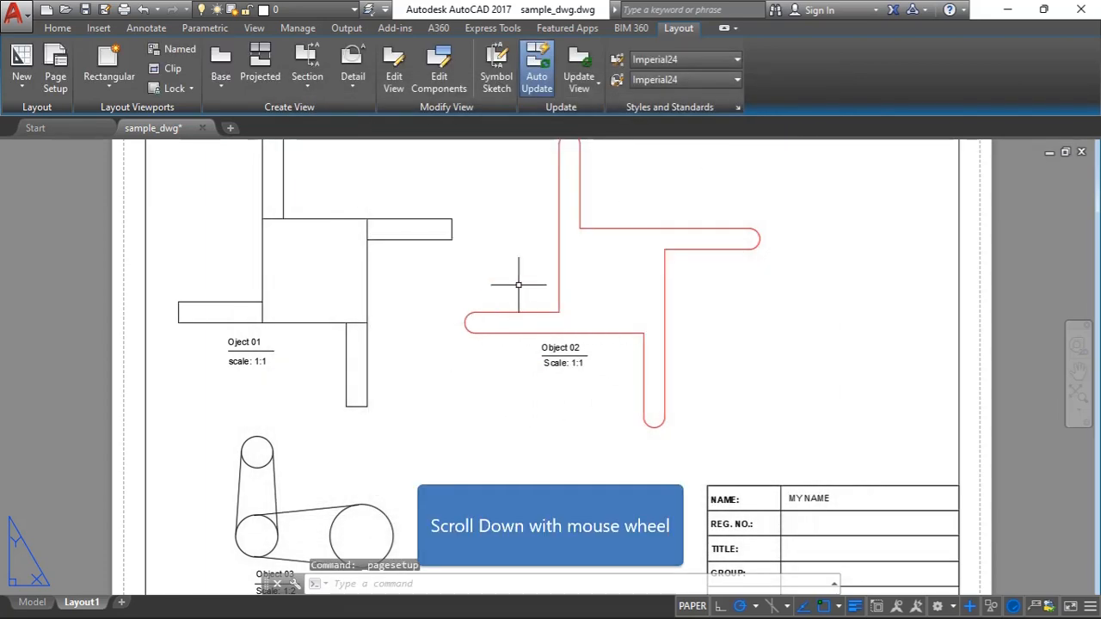
Examine the red outline's line thickness on Layout1 at different magnifications against the black lines of Object 01
scroll(650, 309, "down", 3)
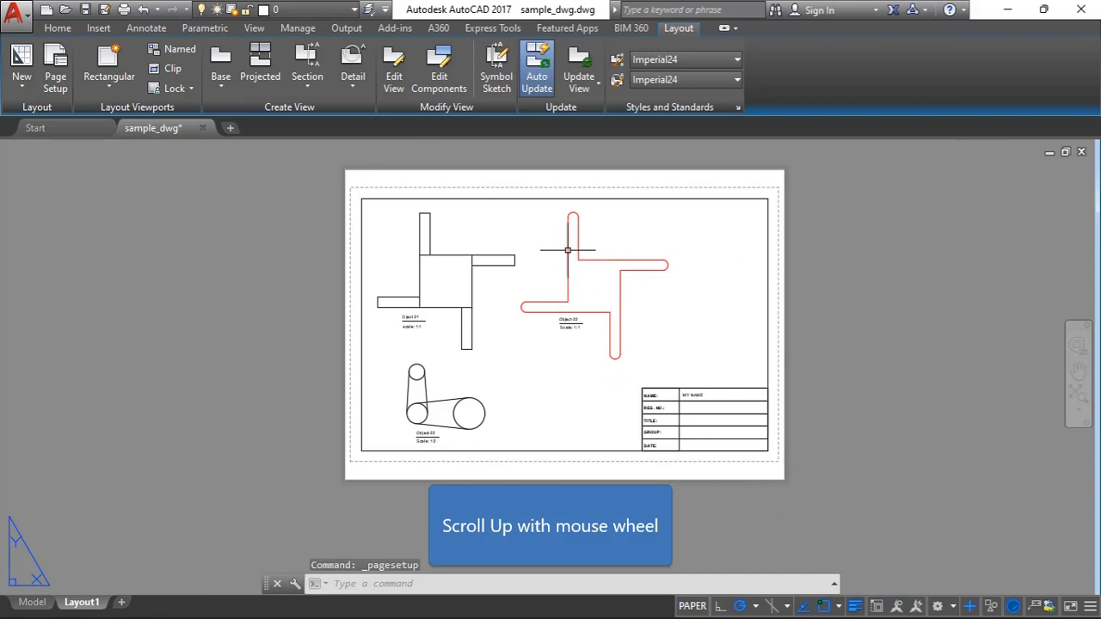
scroll(568, 250, "up", 6)
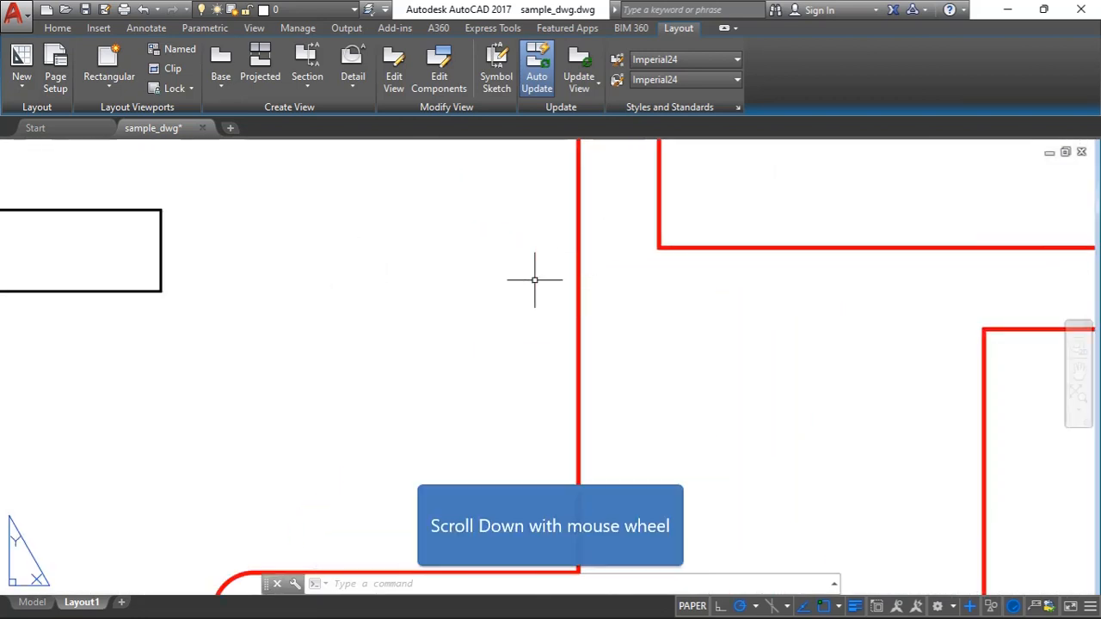
scroll(593, 268, "down", 1)
scroll(584, 276, "up", 2)
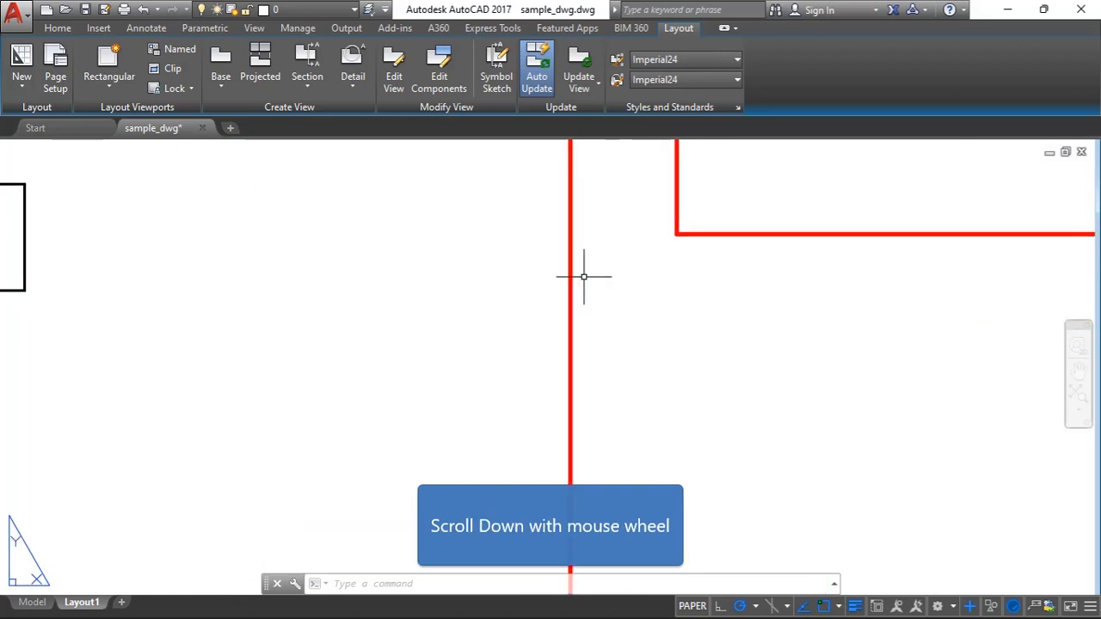
scroll(586, 276, "down", 3)
scroll(261, 338, "up", 2)
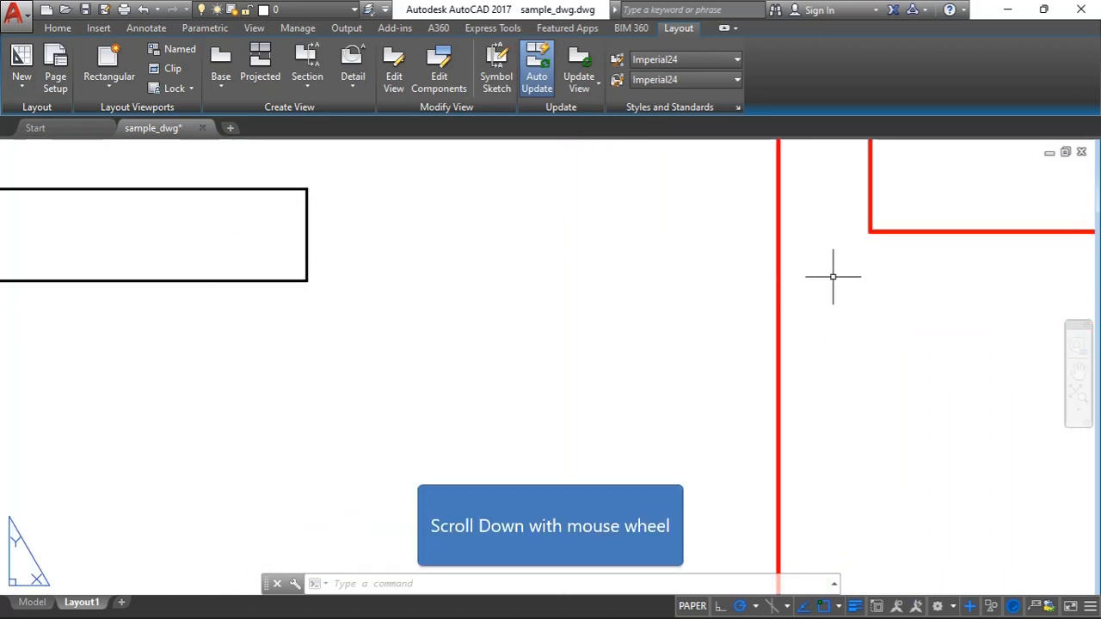
scroll(553, 322, "down", 5)
scroll(602, 300, "down", 1)
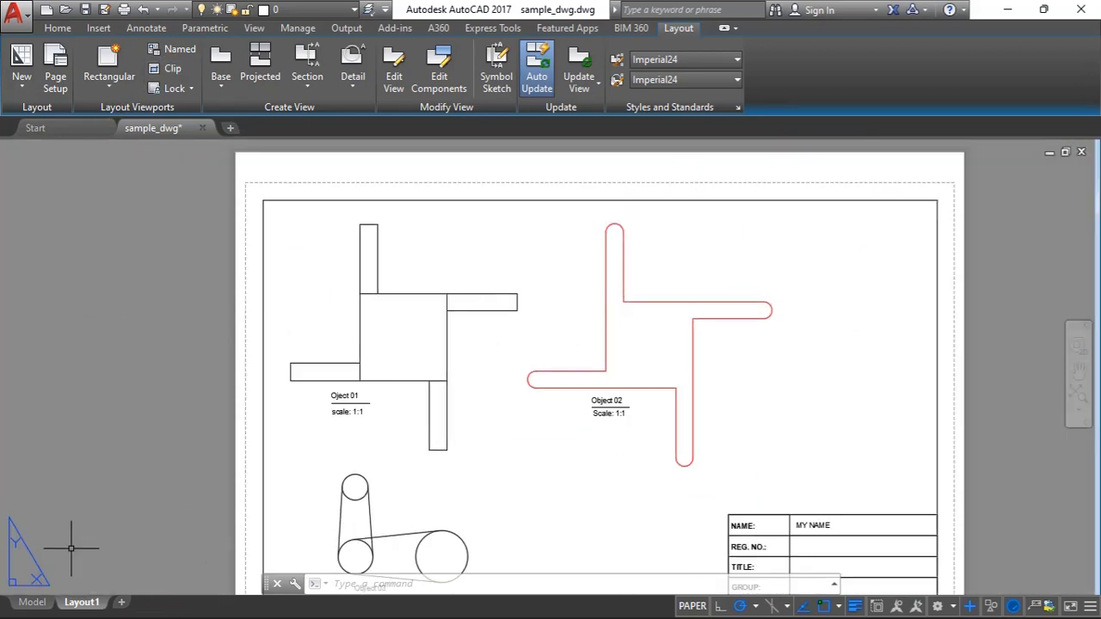
Set the outline layer's lineweight to 0.50 mm in the Layer Properties Manager and close the manager
left_click(59, 29)
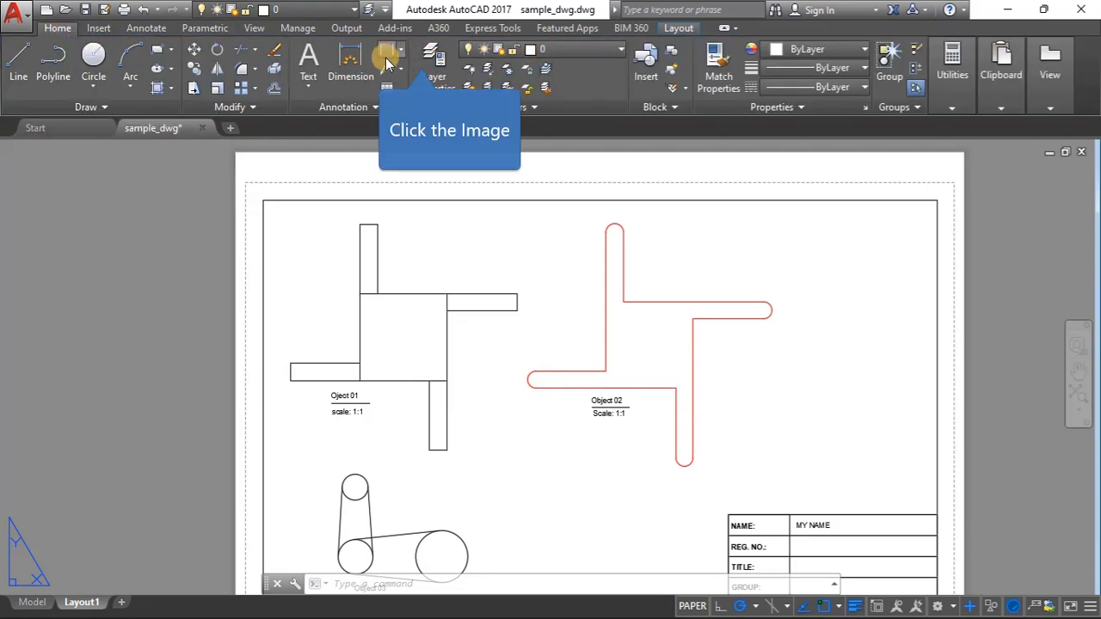
left_click(432, 57)
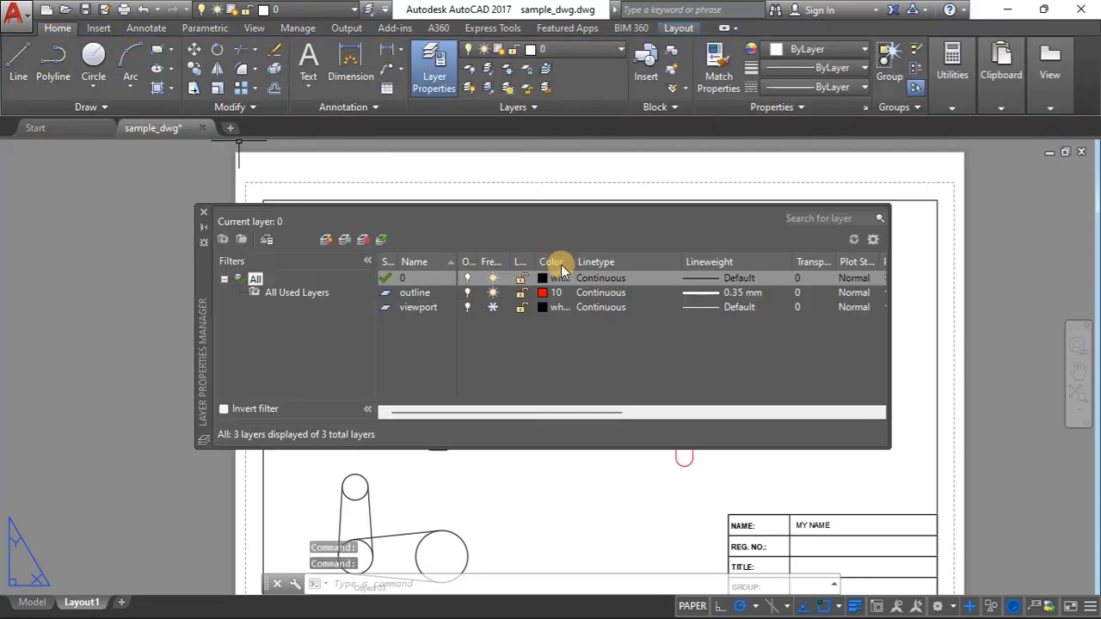
left_click(713, 294)
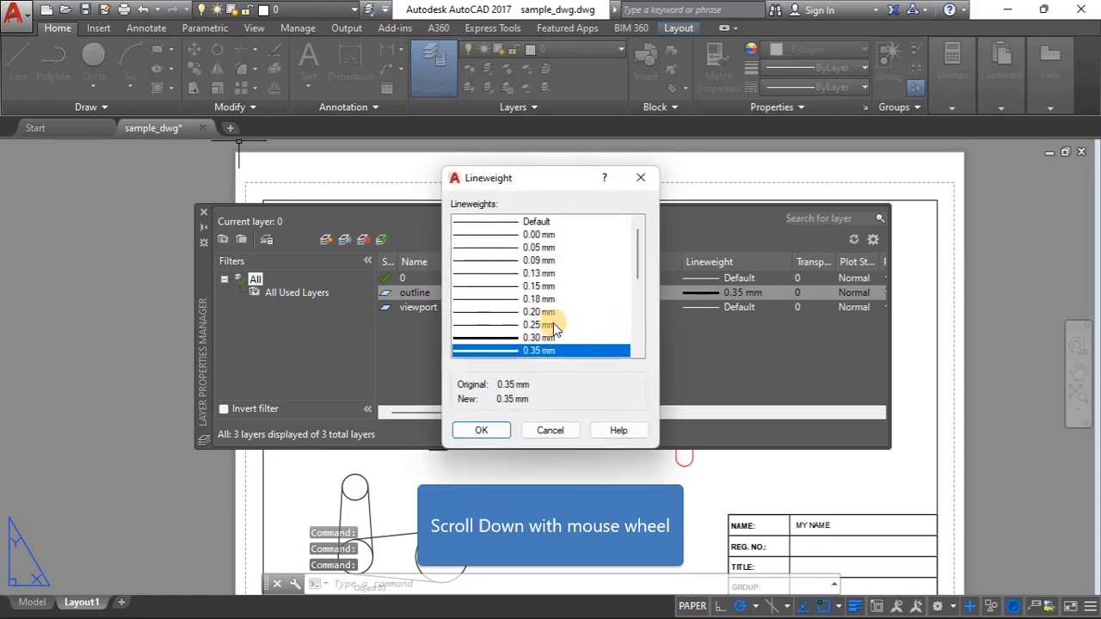
scroll(553, 323, "down", 5)
scroll(550, 314, "up", 3)
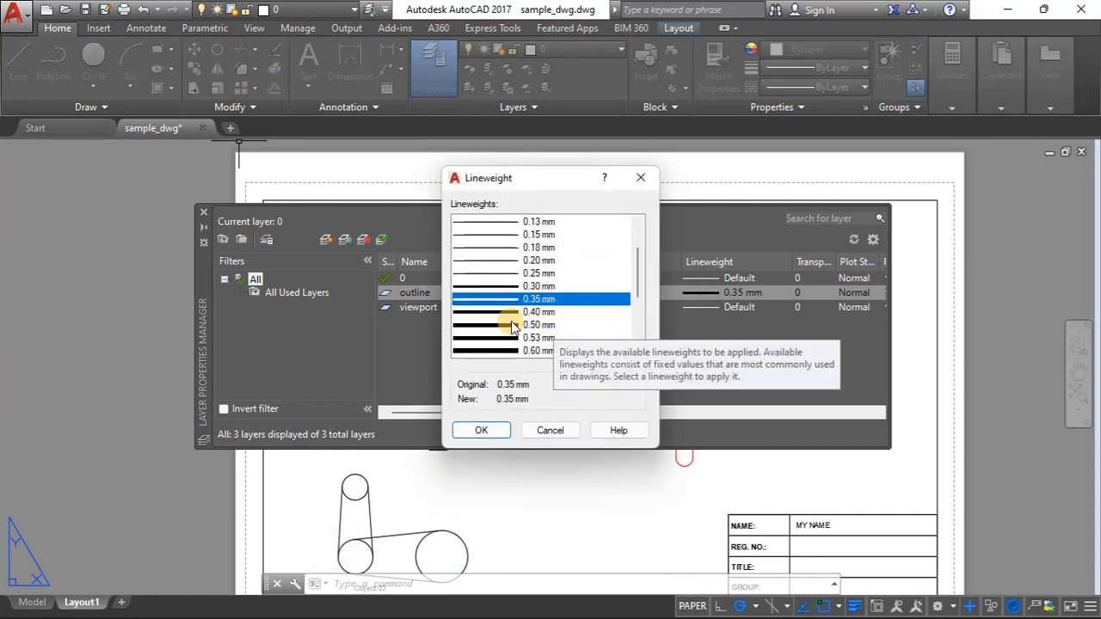
left_click(506, 326)
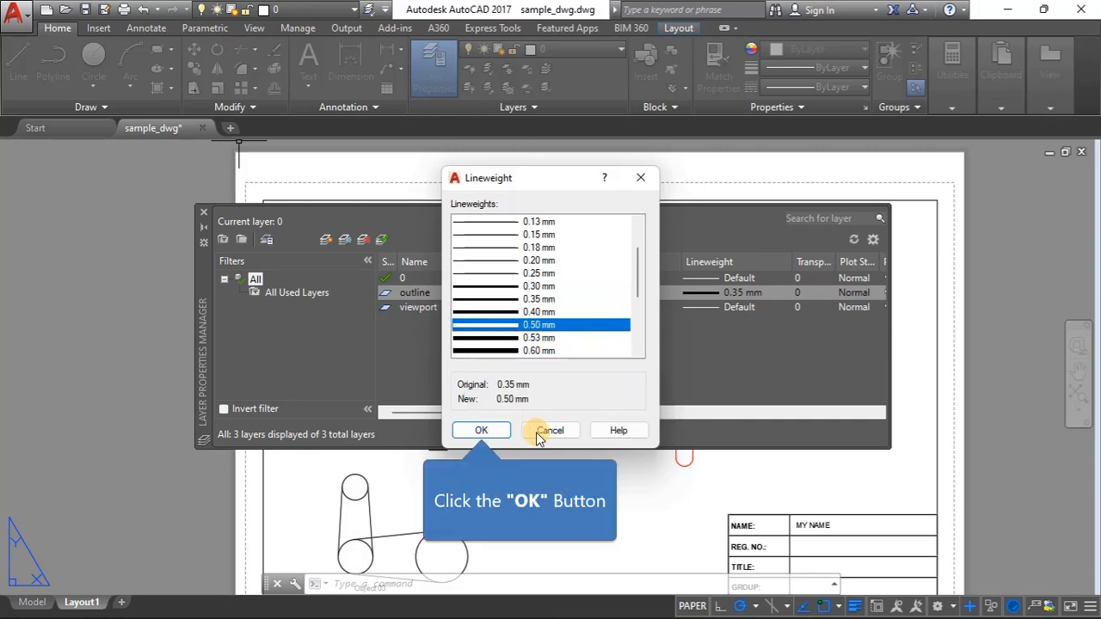
left_click(480, 430)
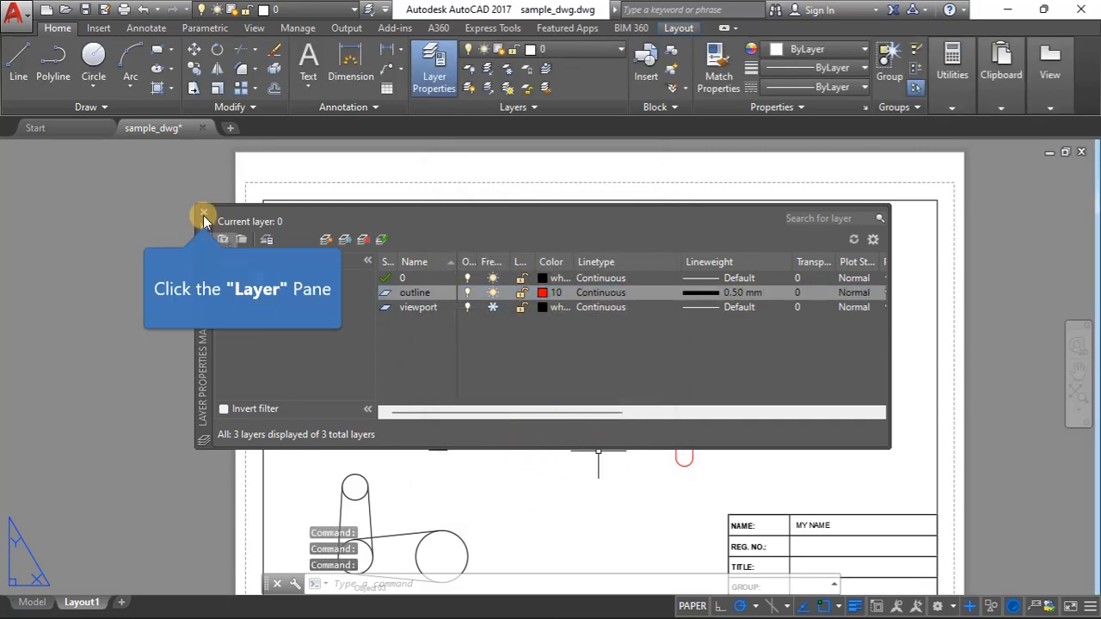
left_click(203, 214)
Plot Layout1 with DWG To PDF to the Desktop as sample_dwg-Layout1.pdf, overwriting the existing file
scroll(602, 400, "up", 5)
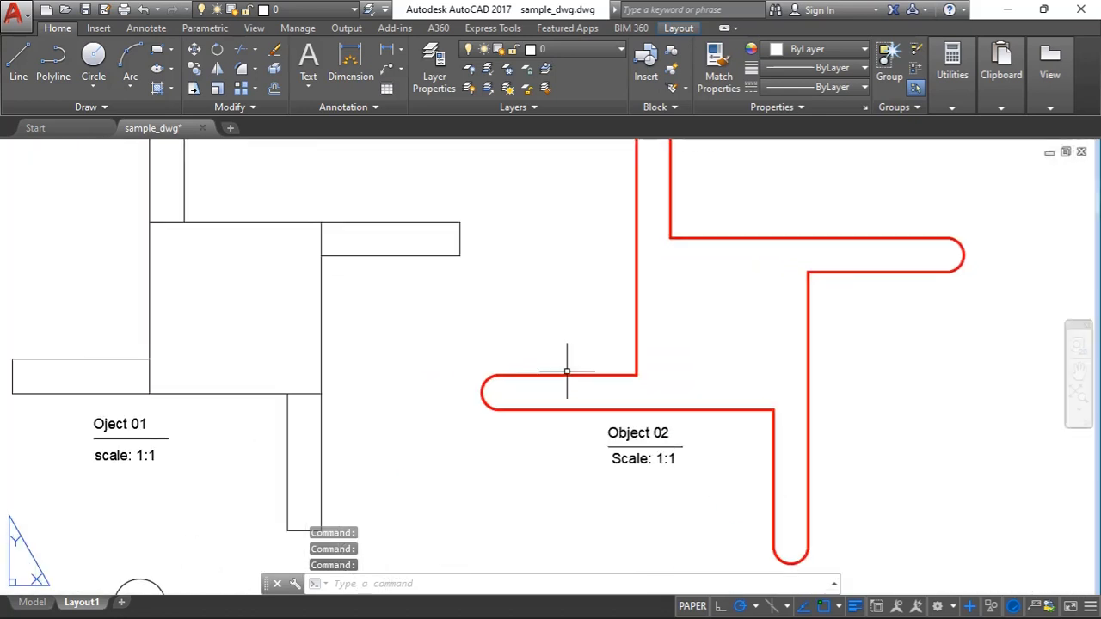
scroll(547, 385, "up", 1)
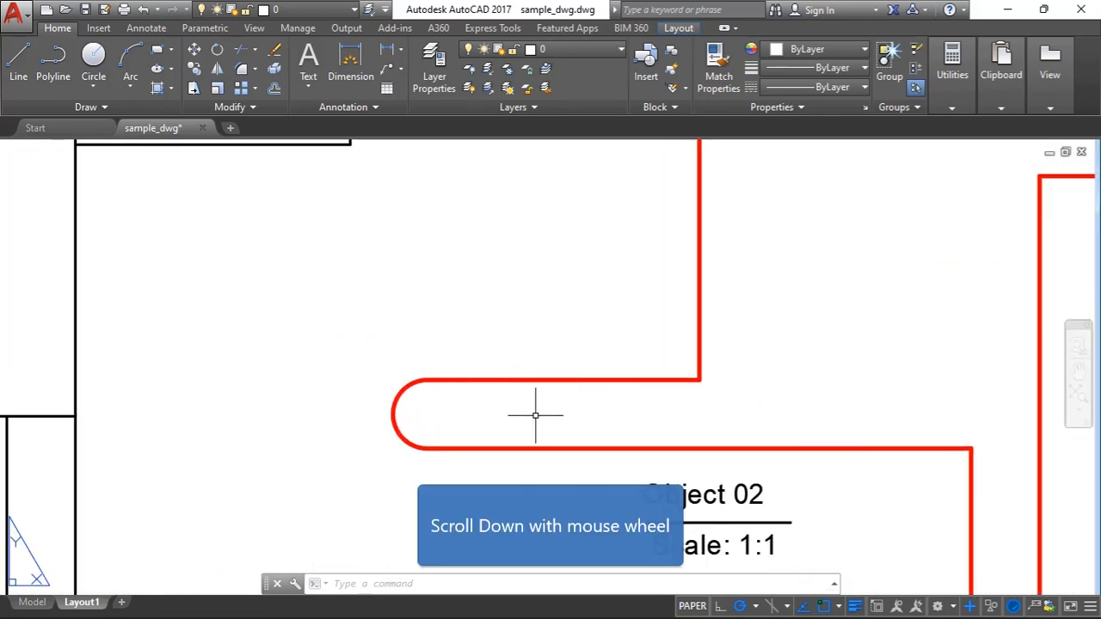
scroll(535, 416, "down", 1)
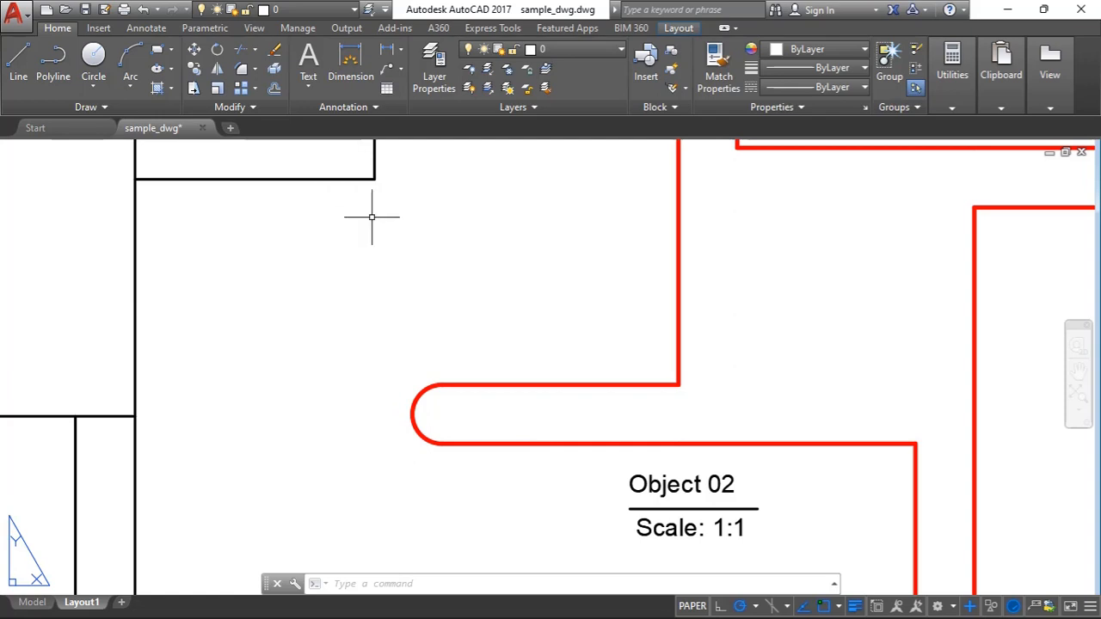
scroll(492, 370, "down", 10)
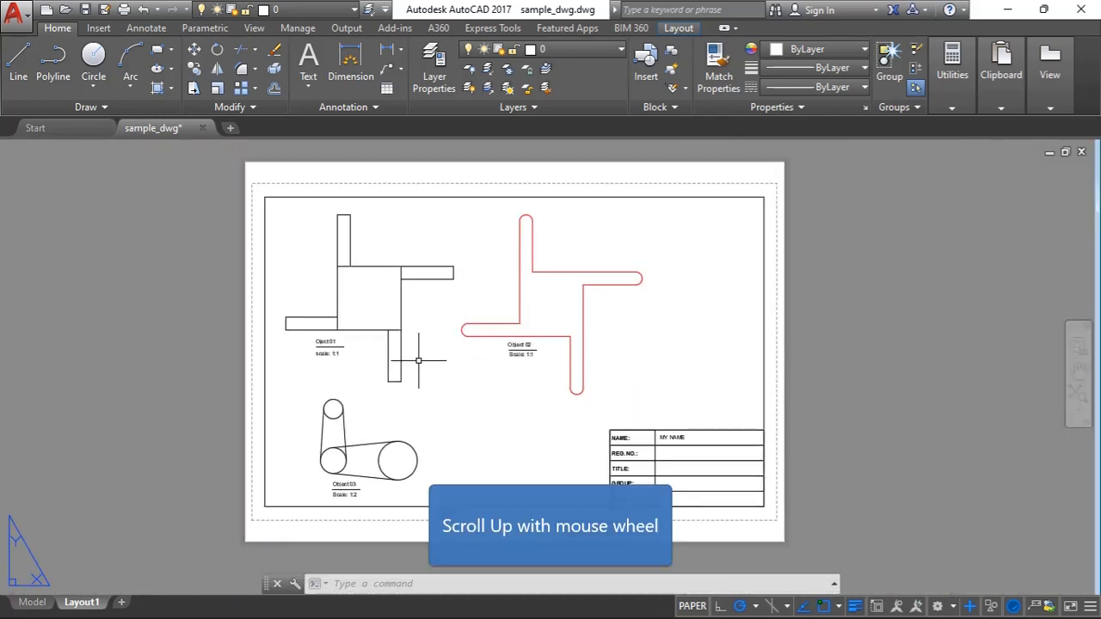
scroll(418, 360, "up", 1)
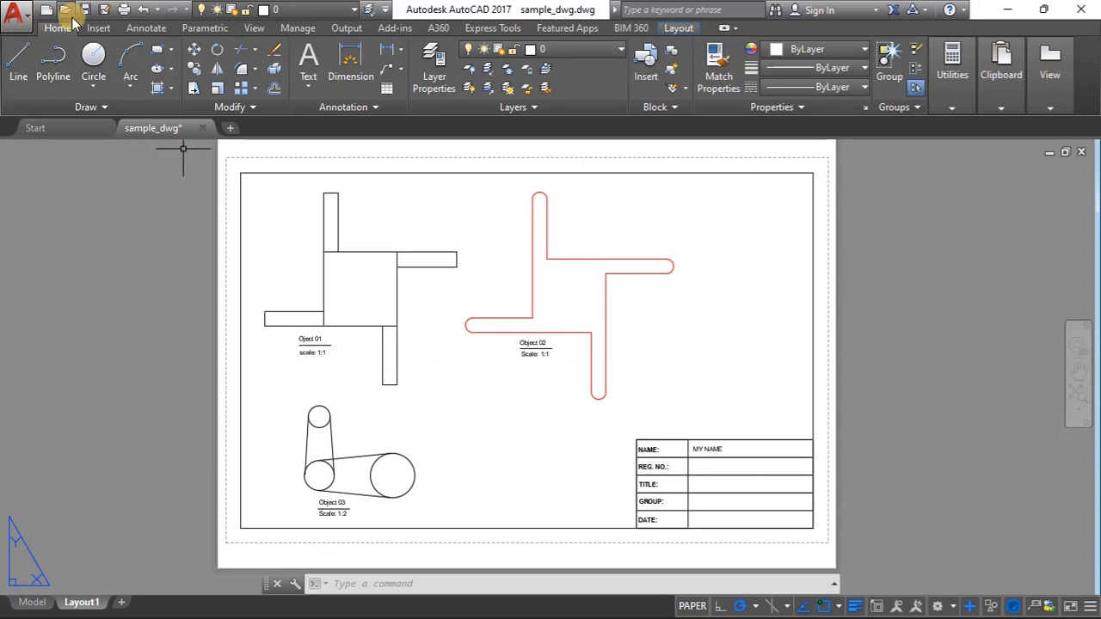
left_click(124, 10)
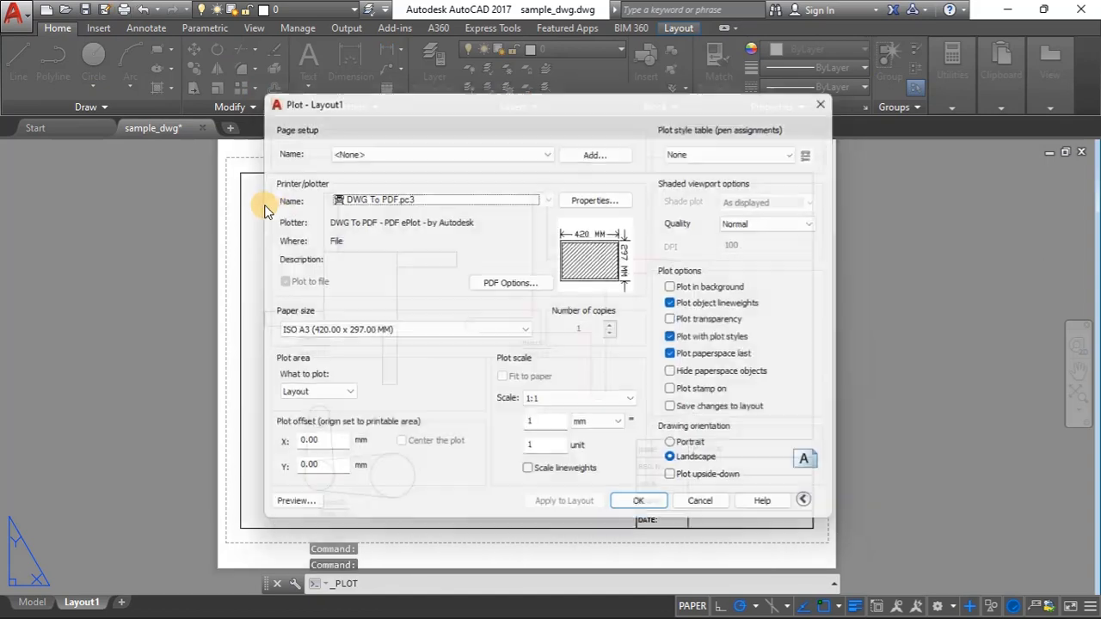
left_click(646, 513)
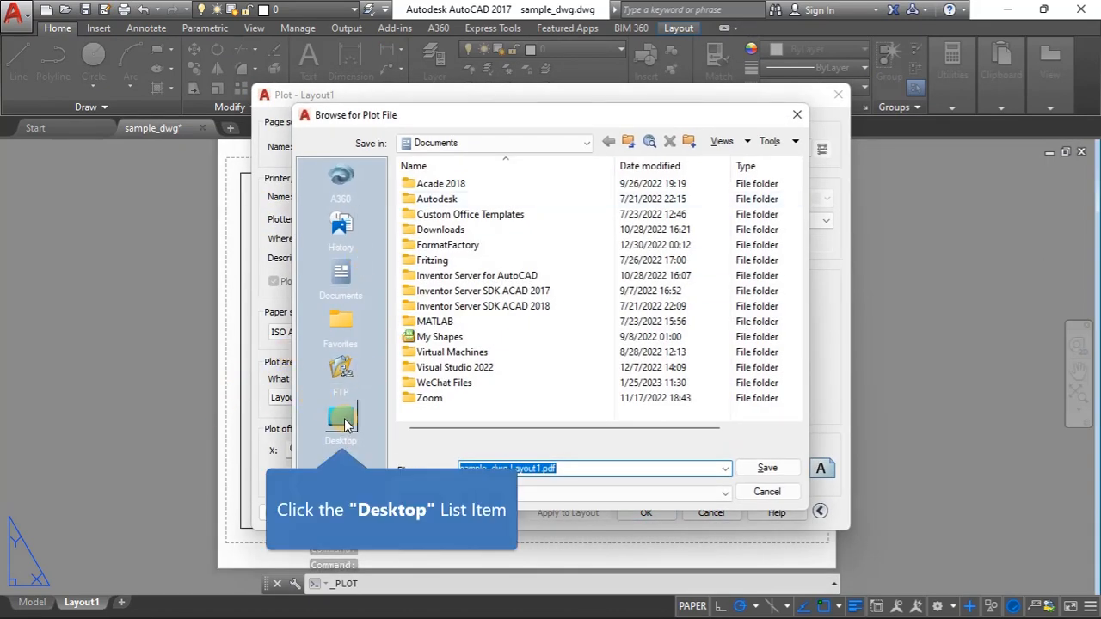
left_click(343, 420)
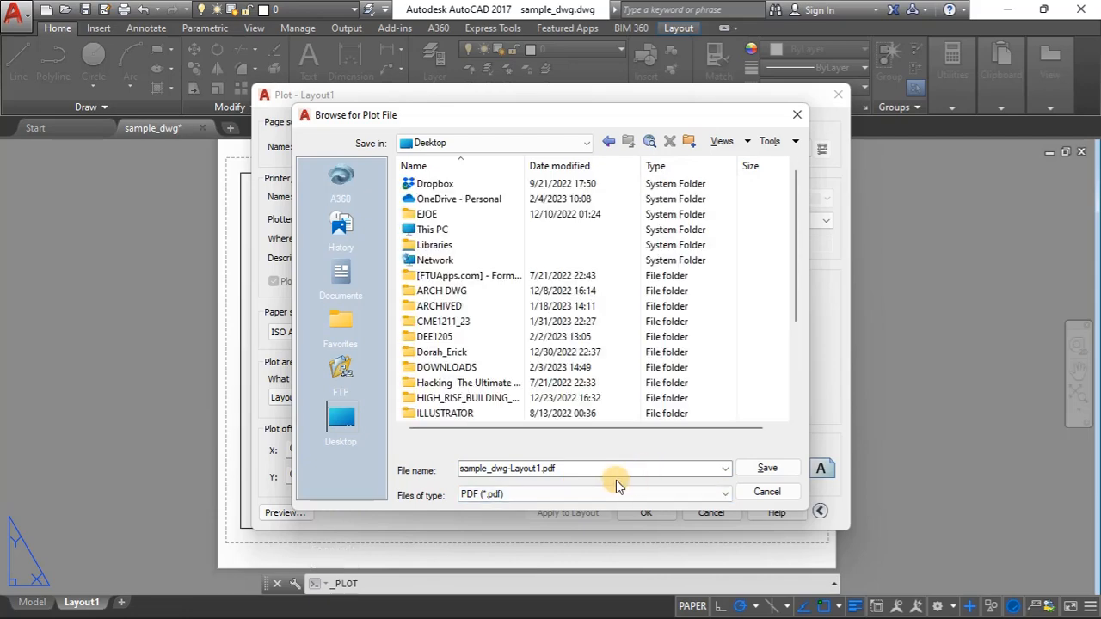
left_click(767, 468)
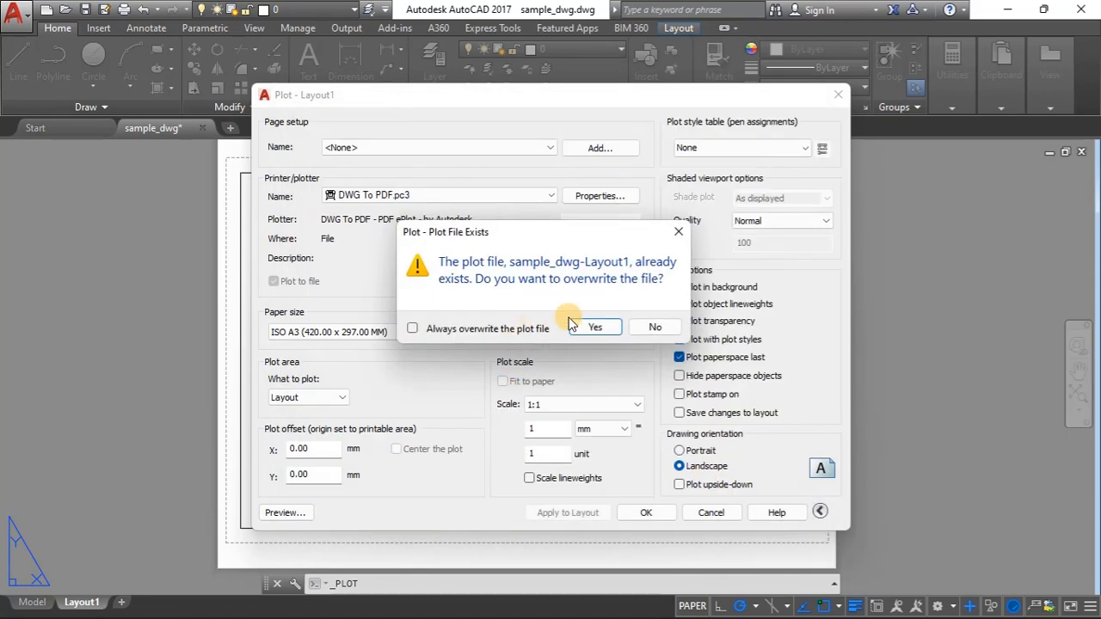
left_click(593, 327)
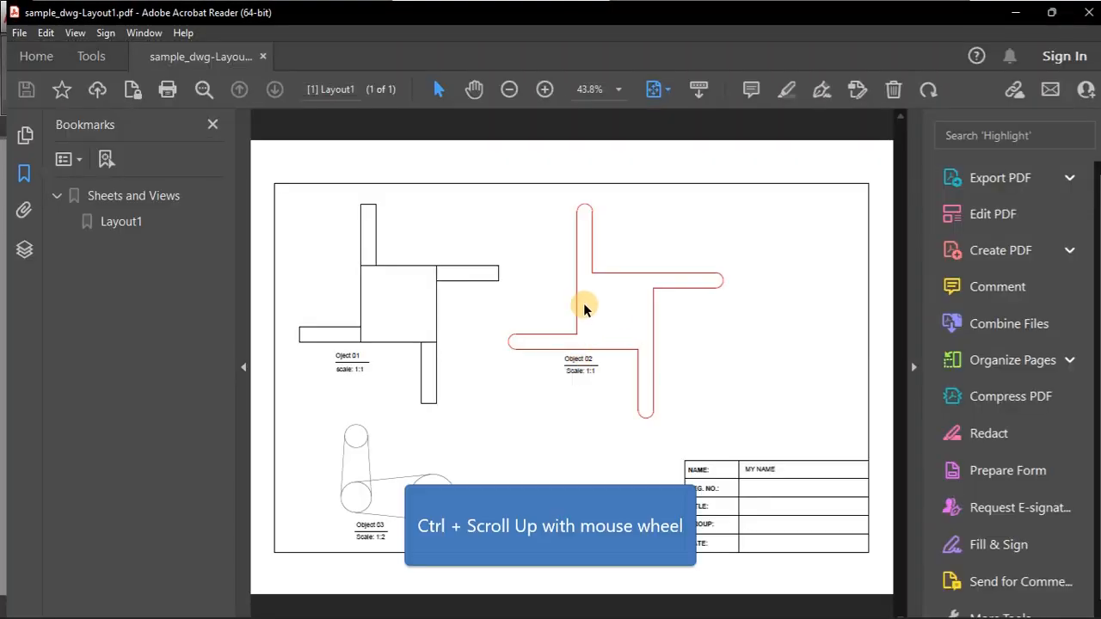
Examine the line thicknesses of the red outline and the other objects in the plotted PDF in Adobe Acrobat Reader
scroll(575, 316, "up", 8, "ctrl")
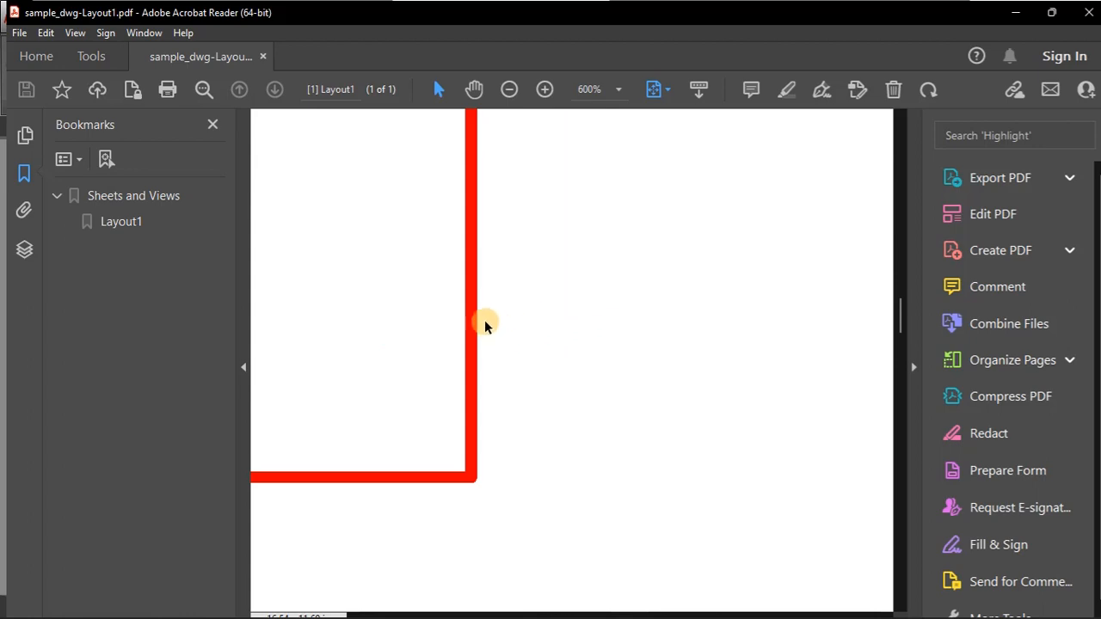
scroll(466, 329, "down", 6, "ctrl")
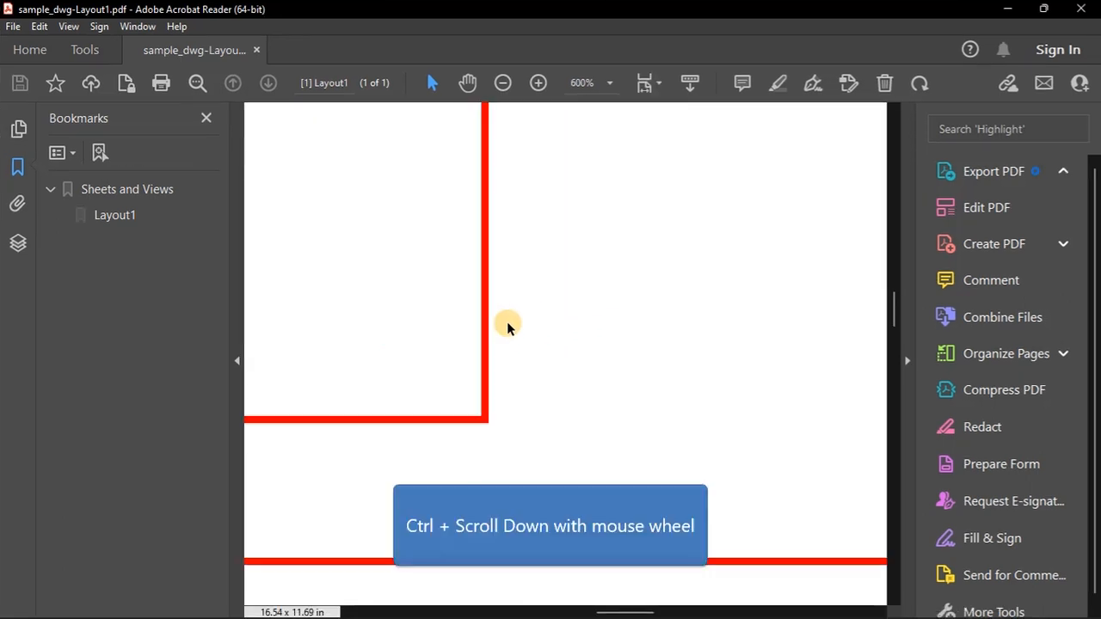
scroll(373, 240, "up", 2, "ctrl")
scroll(375, 241, "up", 6, "ctrl")
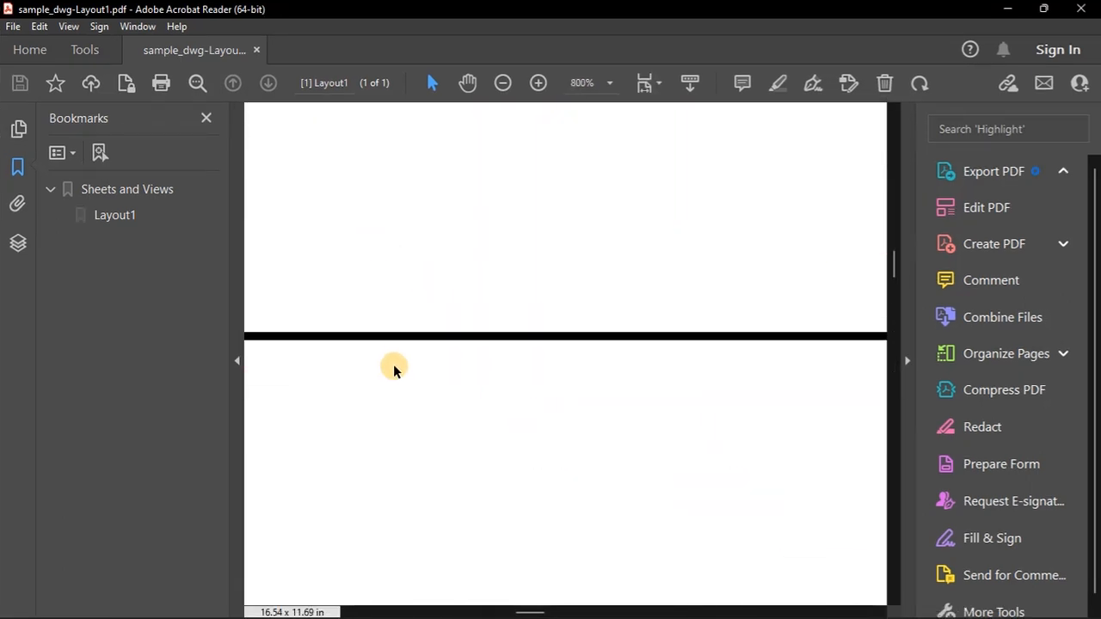
scroll(422, 336, "down", 6, "ctrl")
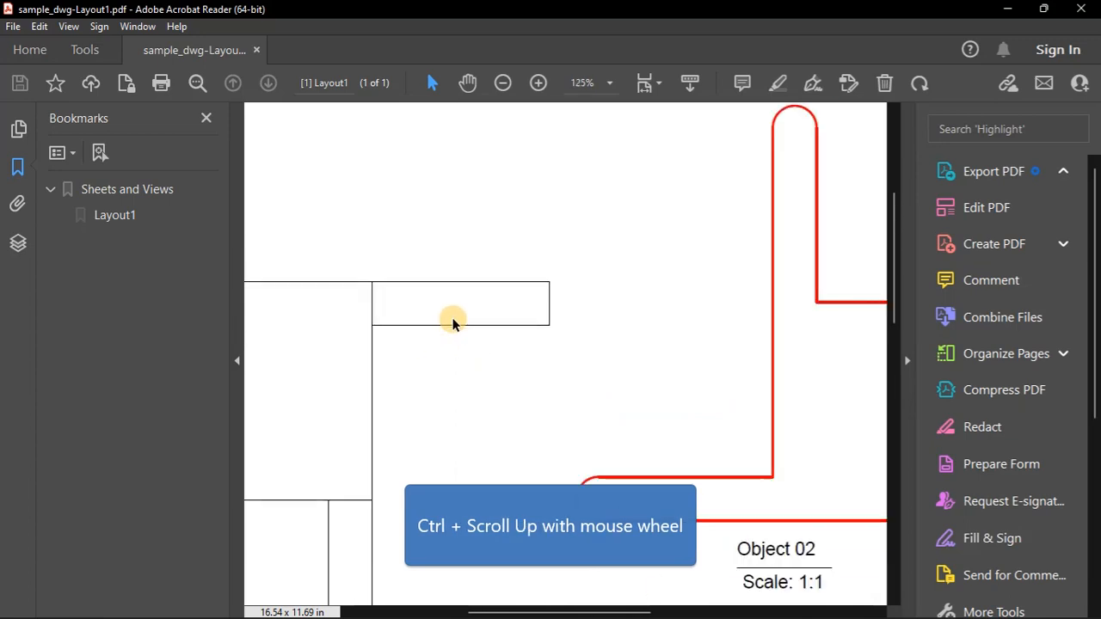
scroll(453, 319, "up", 4, "ctrl")
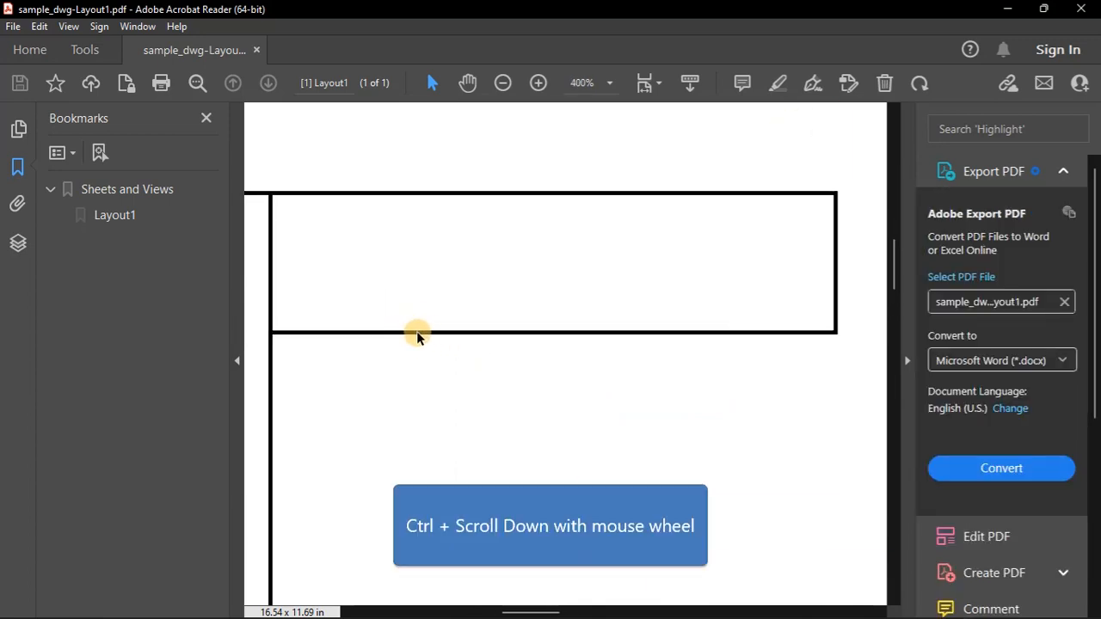
scroll(343, 245, "down", 6, "ctrl")
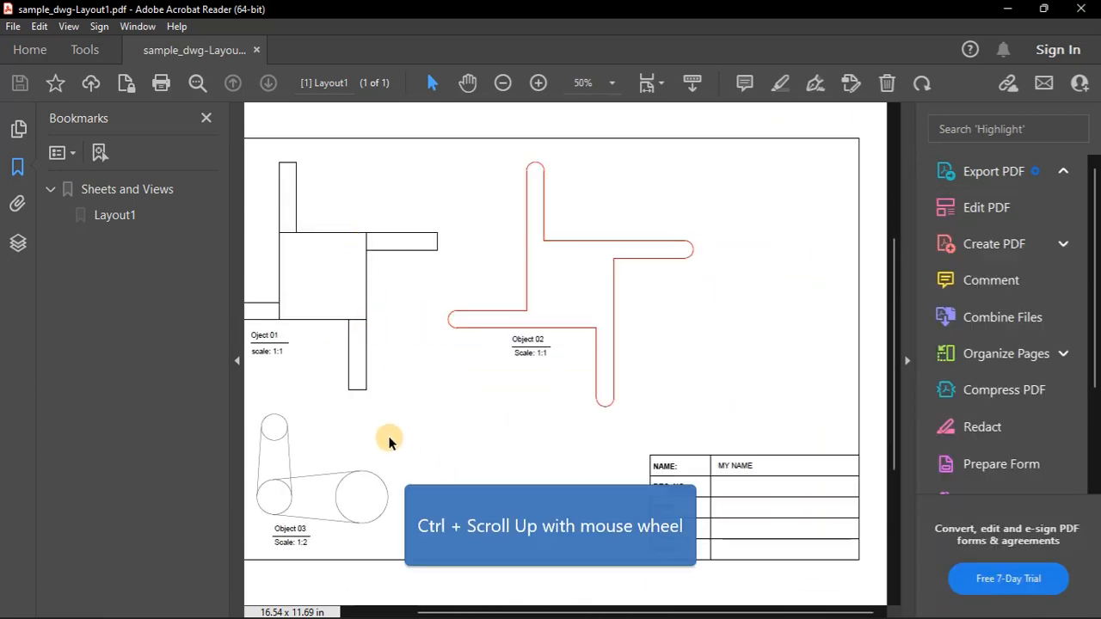
scroll(307, 484, "up", 6, "ctrl")
scroll(332, 374, "down", 8, "ctrl")
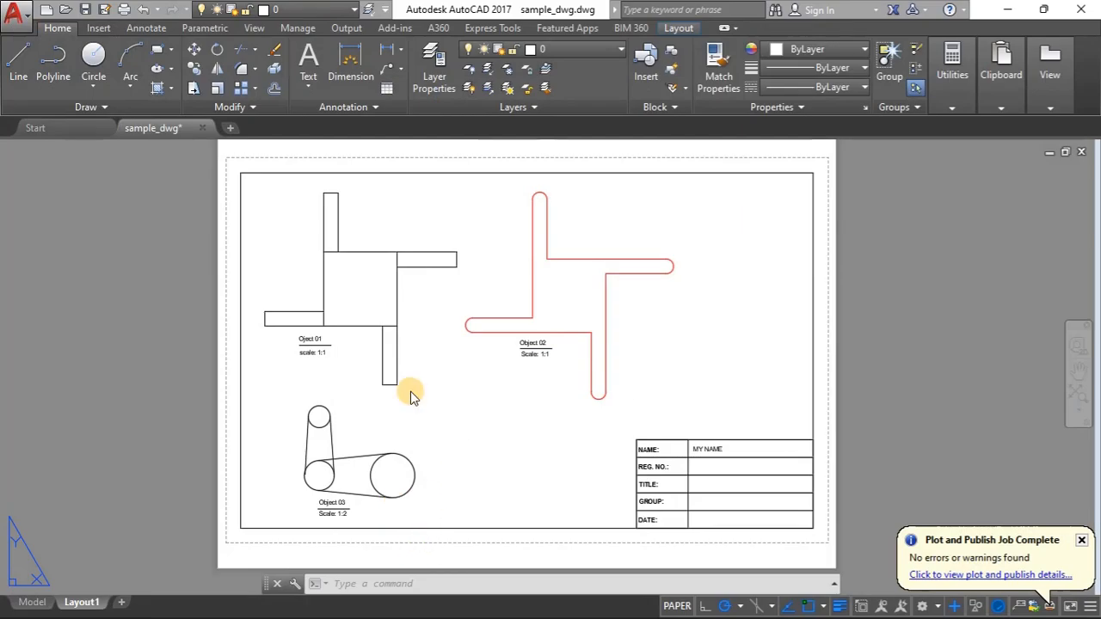
Set layer 0's lineweight to 0.00 mm in the Layer Properties Manager and save the drawing, leaving the manager closed
left_click(594, 49)
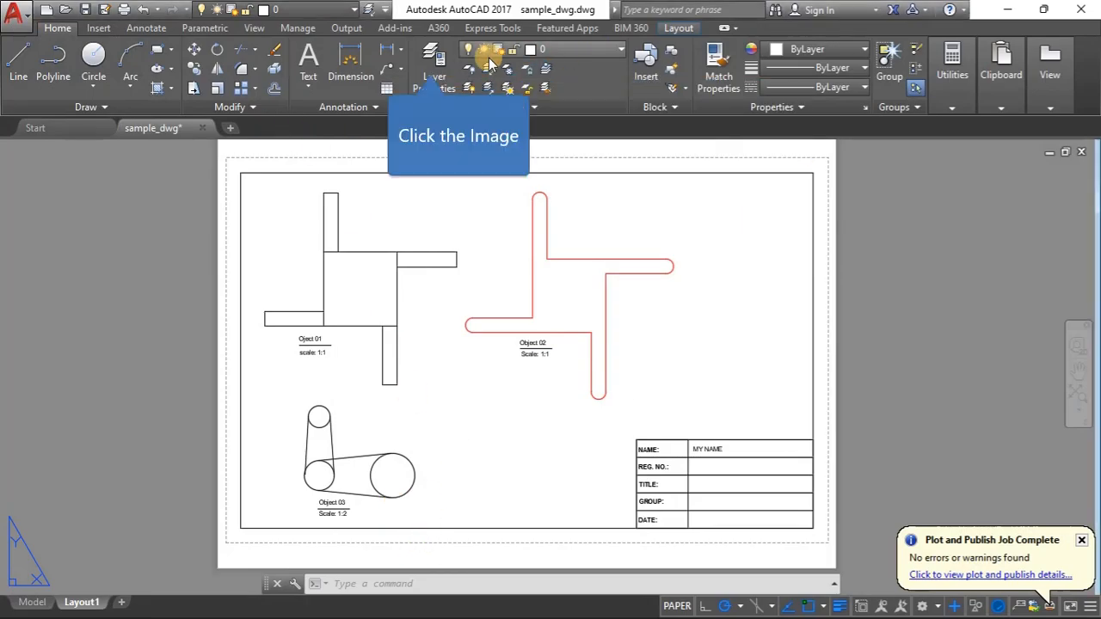
left_click(432, 68)
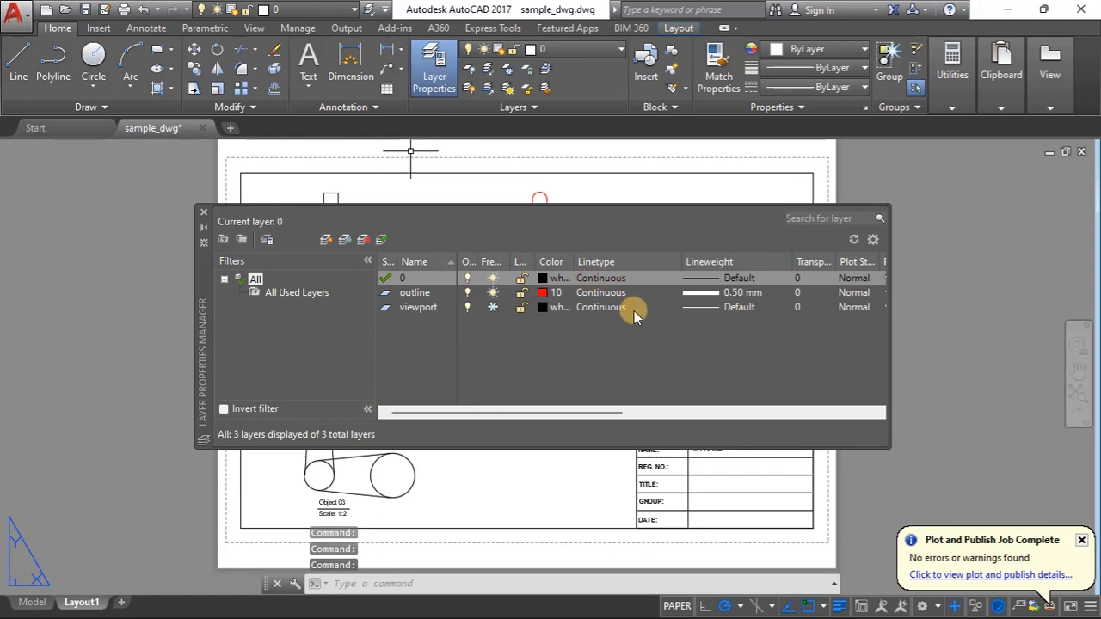
left_click(707, 279)
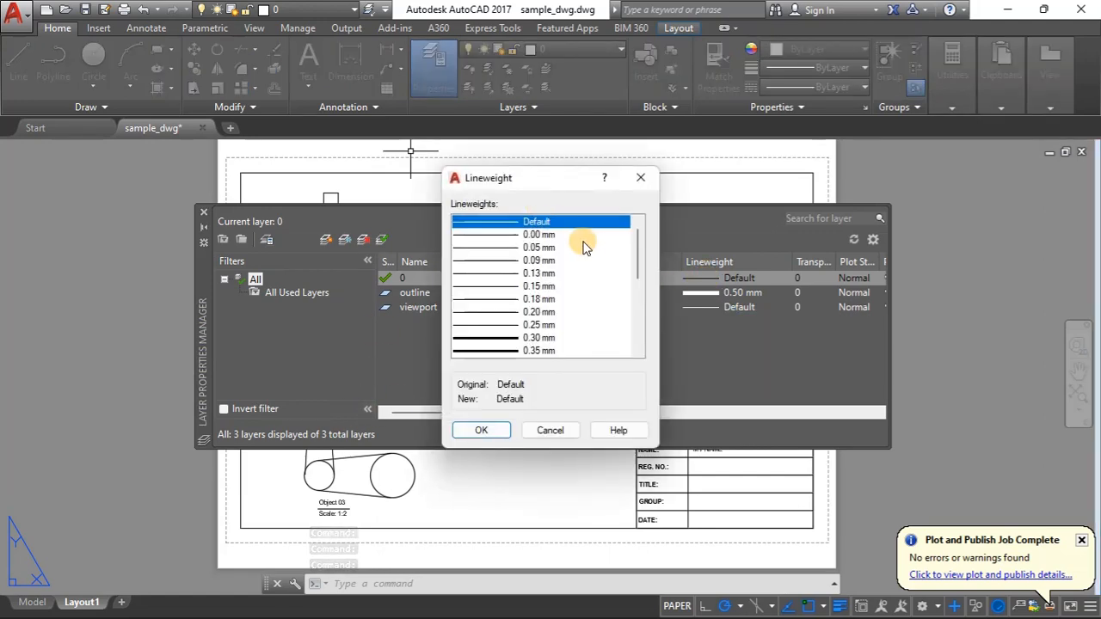
left_click(522, 237)
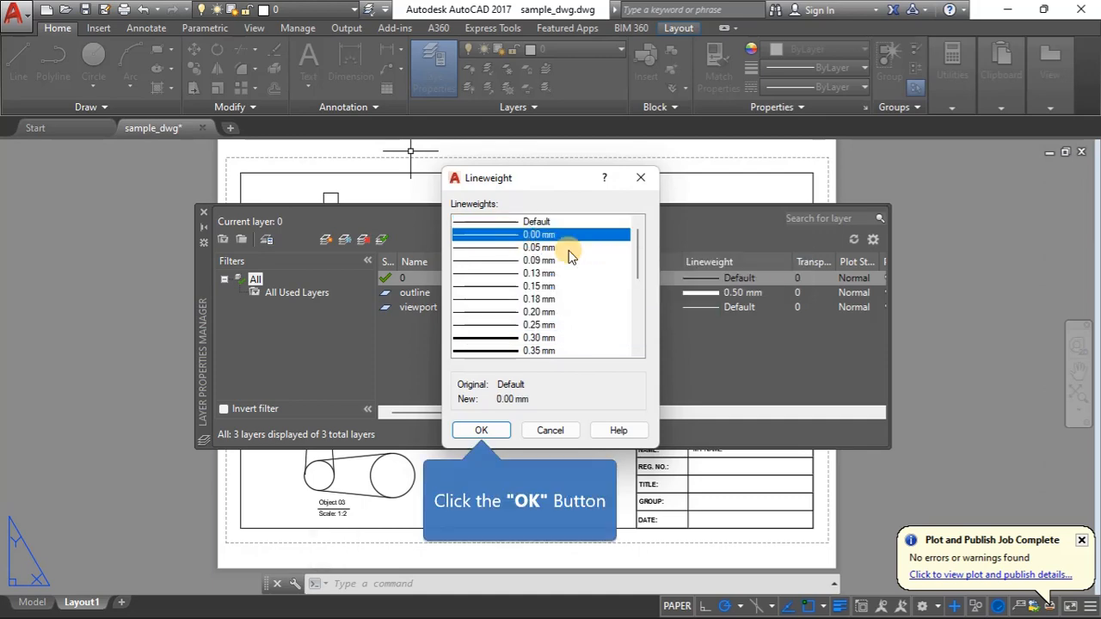
left_click(482, 430)
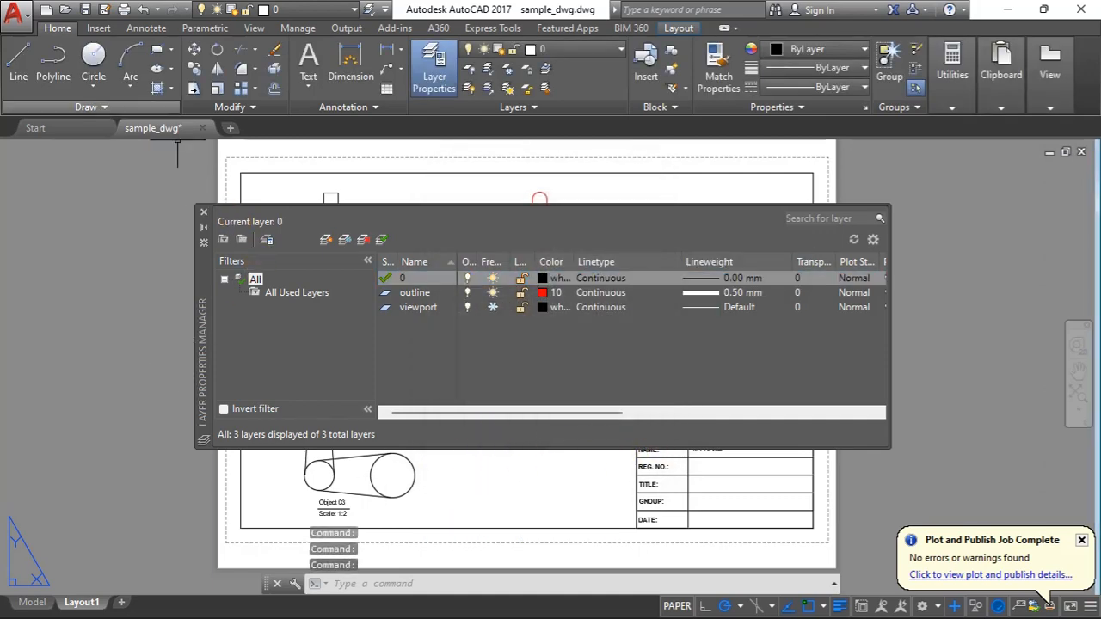
left_click(86, 10)
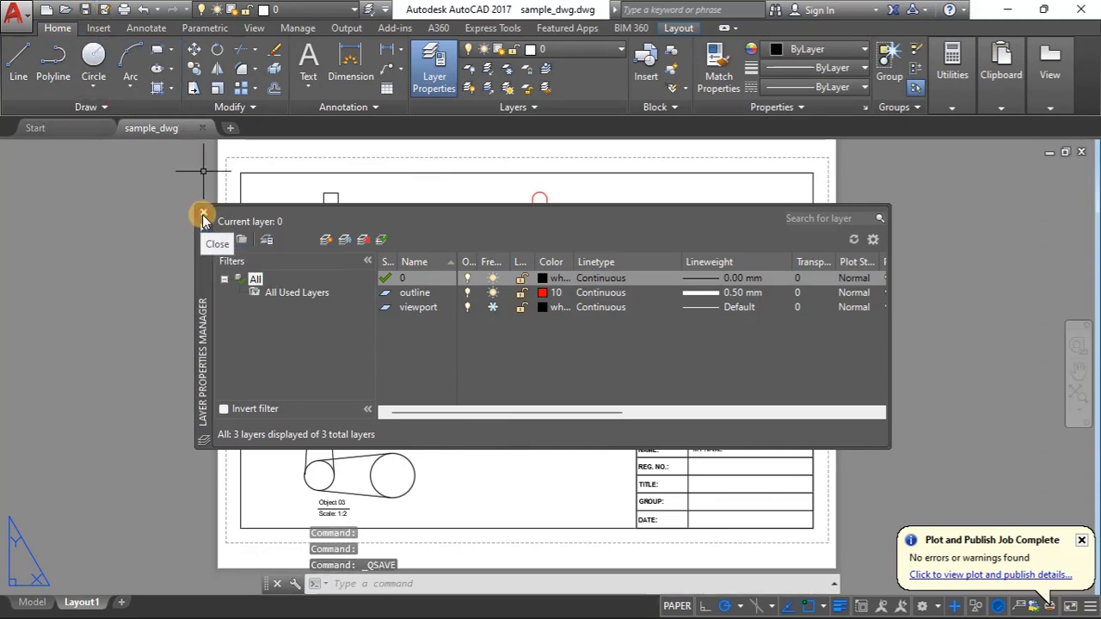
left_click(202, 215)
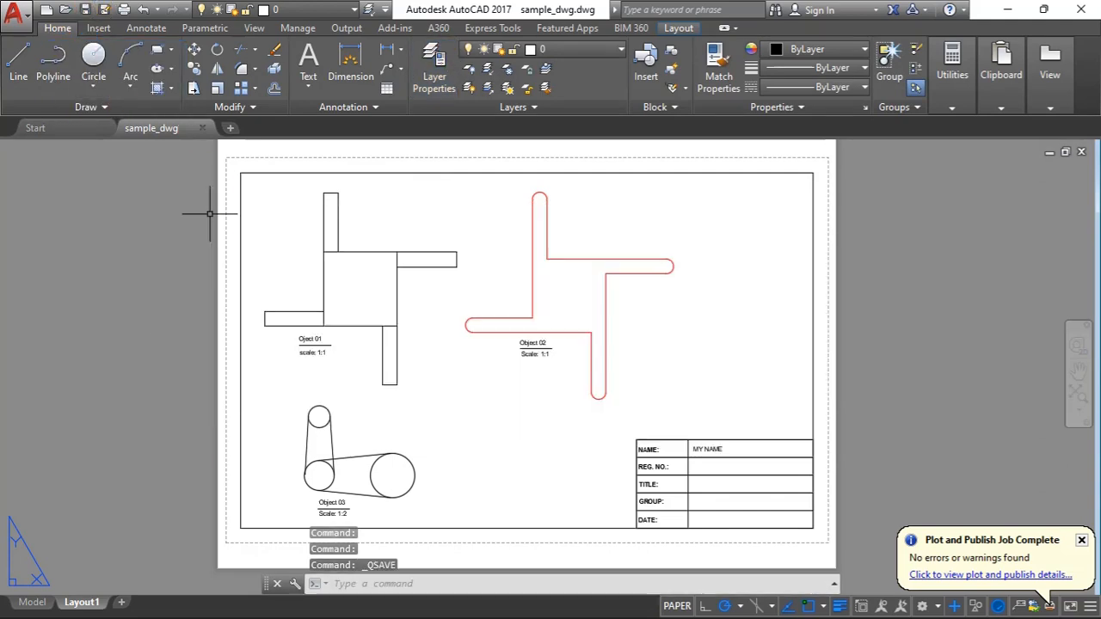
Plot Layout1 again with DWG To PDF to the Desktop as sample_dwg-Layout1.pdf, replacing the earlier PDF
left_click(105, 11)
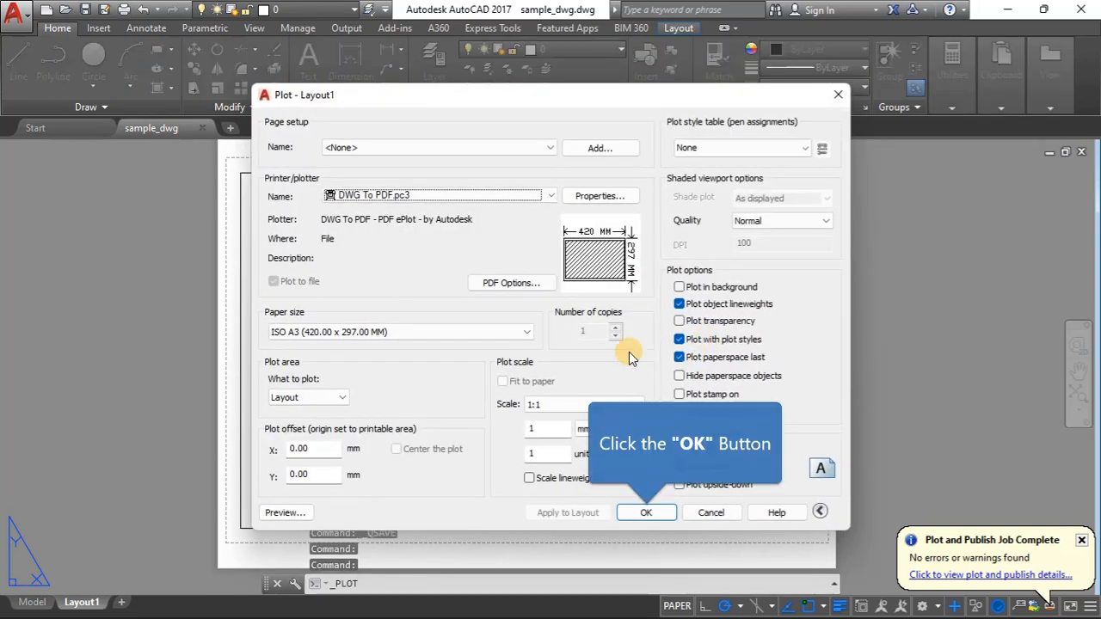
left_click(646, 513)
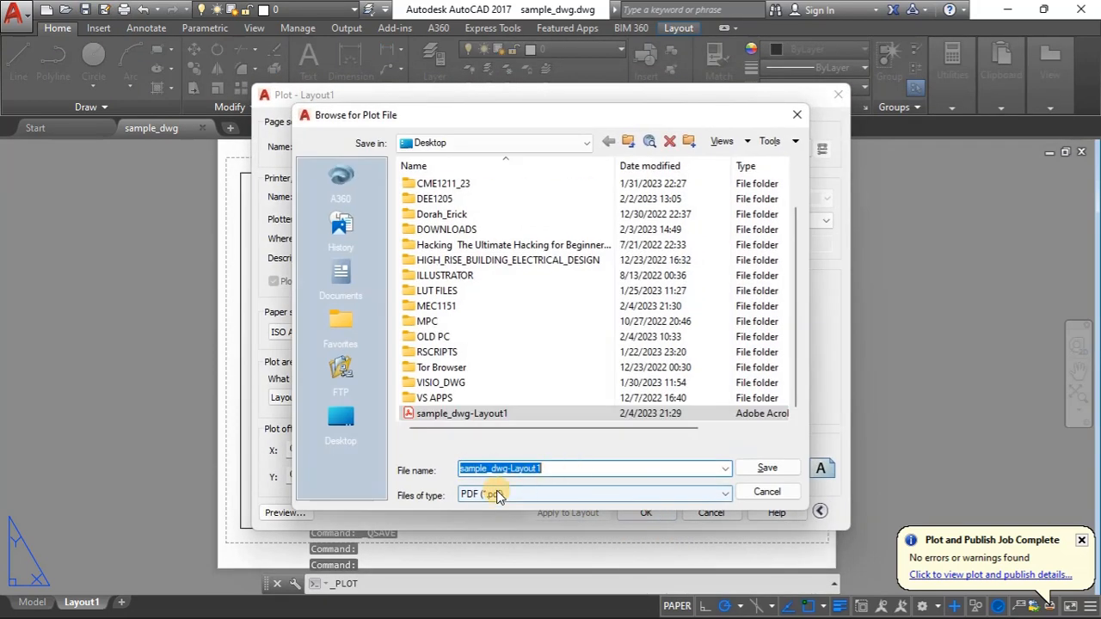
left_click(766, 470)
left_click(596, 328)
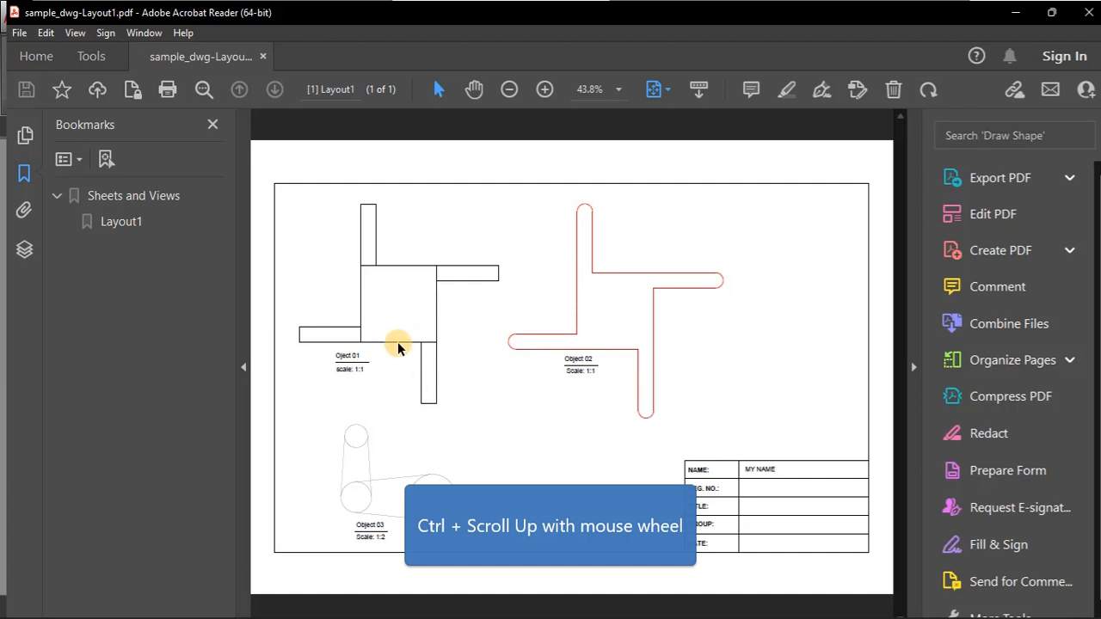
Examine the thickness of Object 01's black lines in the newly plotted PDF at several magnifications
scroll(398, 347, "up", 12, "ctrl")
scroll(568, 307, "down", 2, "ctrl")
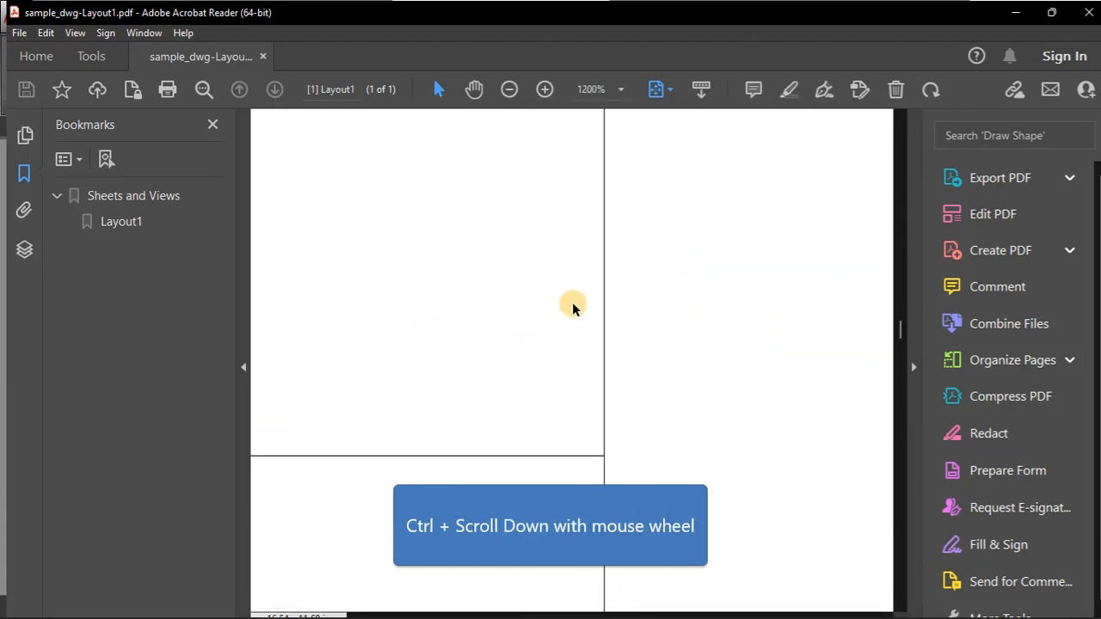
scroll(585, 303, "up", 5, "ctrl")
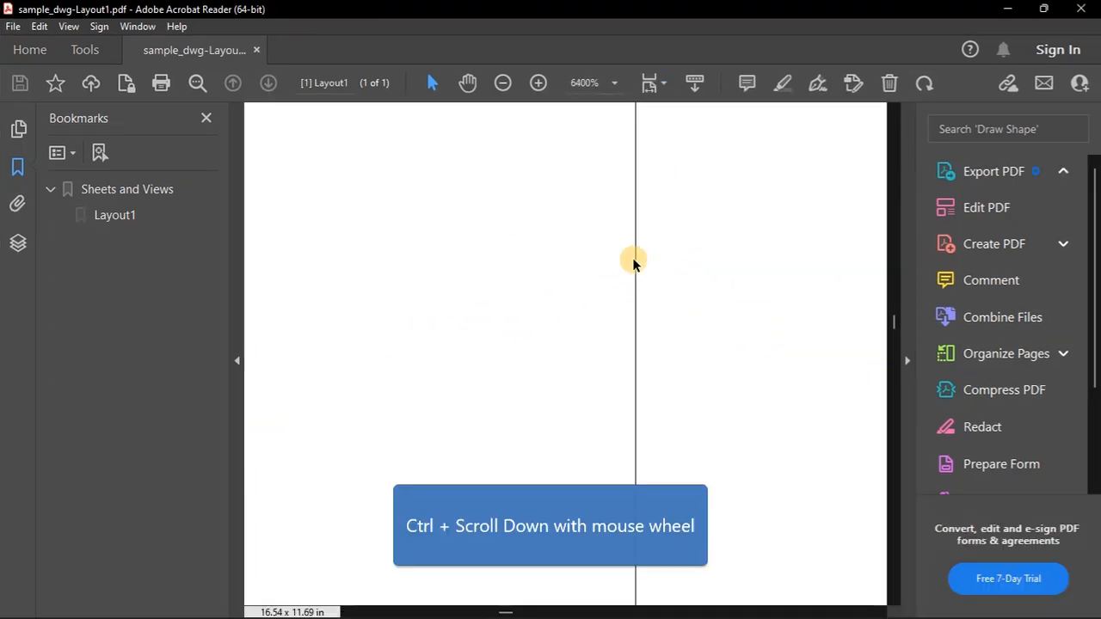
scroll(632, 264, "down", 9, "ctrl")
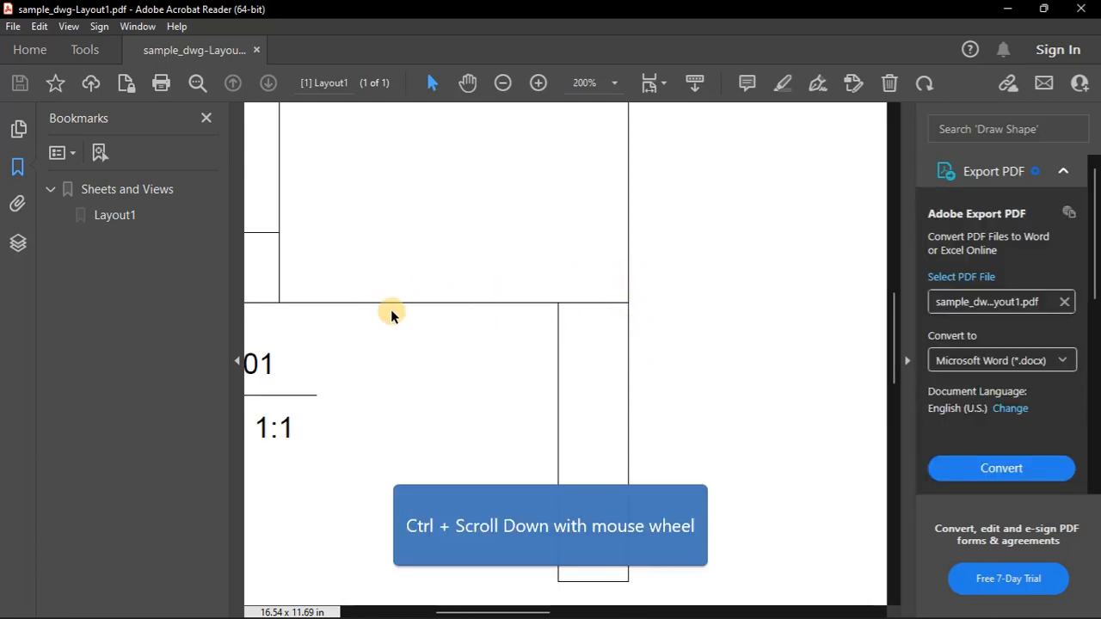
scroll(390, 315, "down", 5, "ctrl")
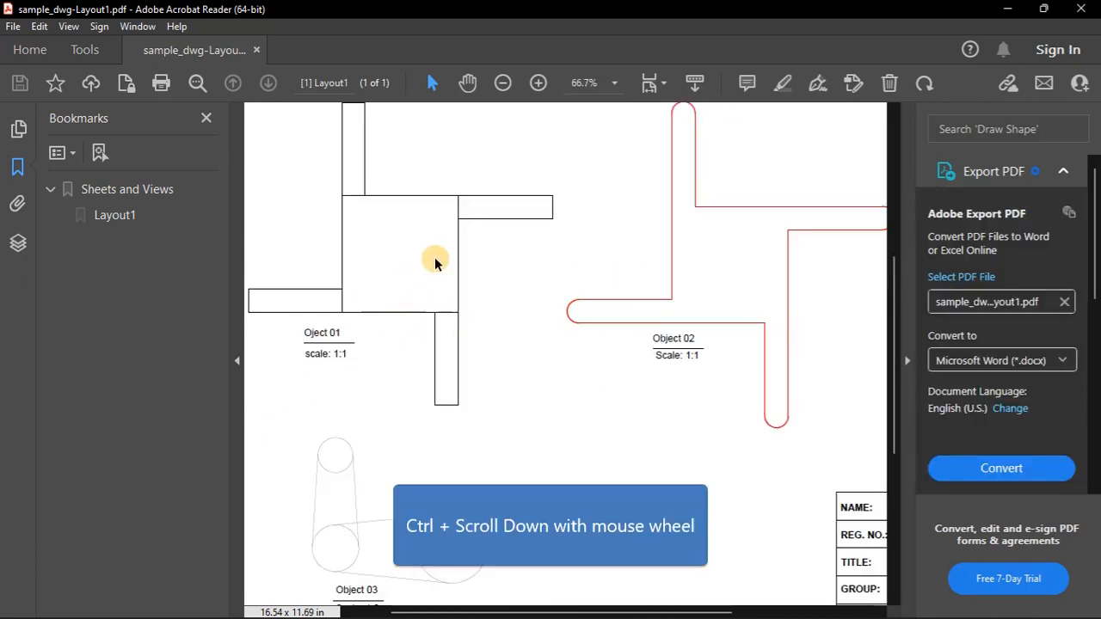
scroll(434, 264, "down", 3, "ctrl")
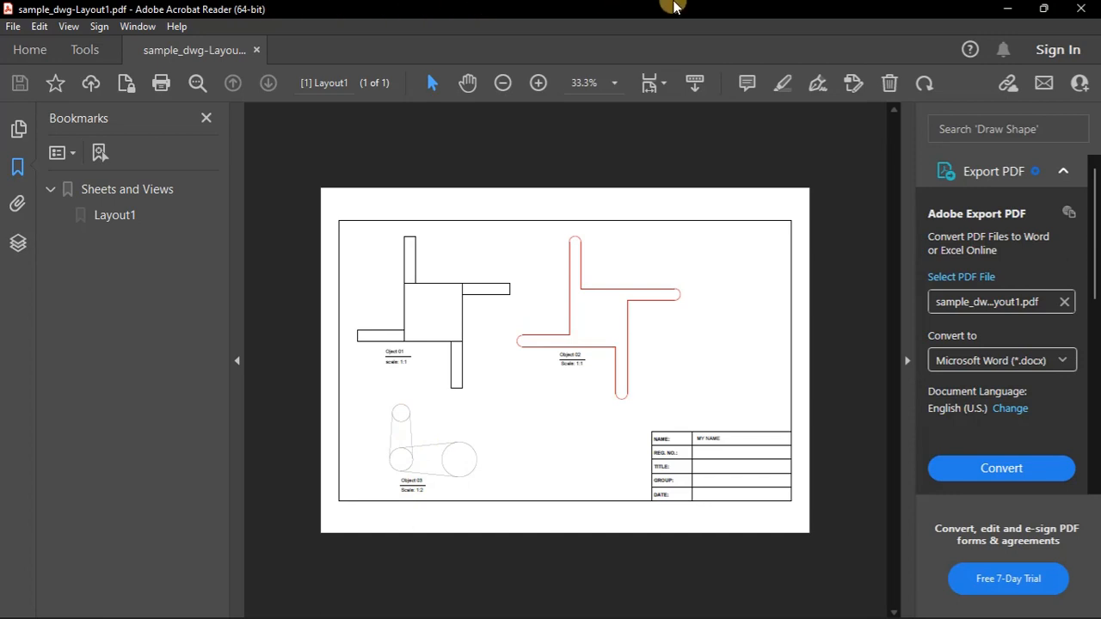
Examine the line thickness of Object 03's circles and tangent lines in the PDF, from page overview to maximum magnification
scroll(407, 471, "up", 1, "ctrl")
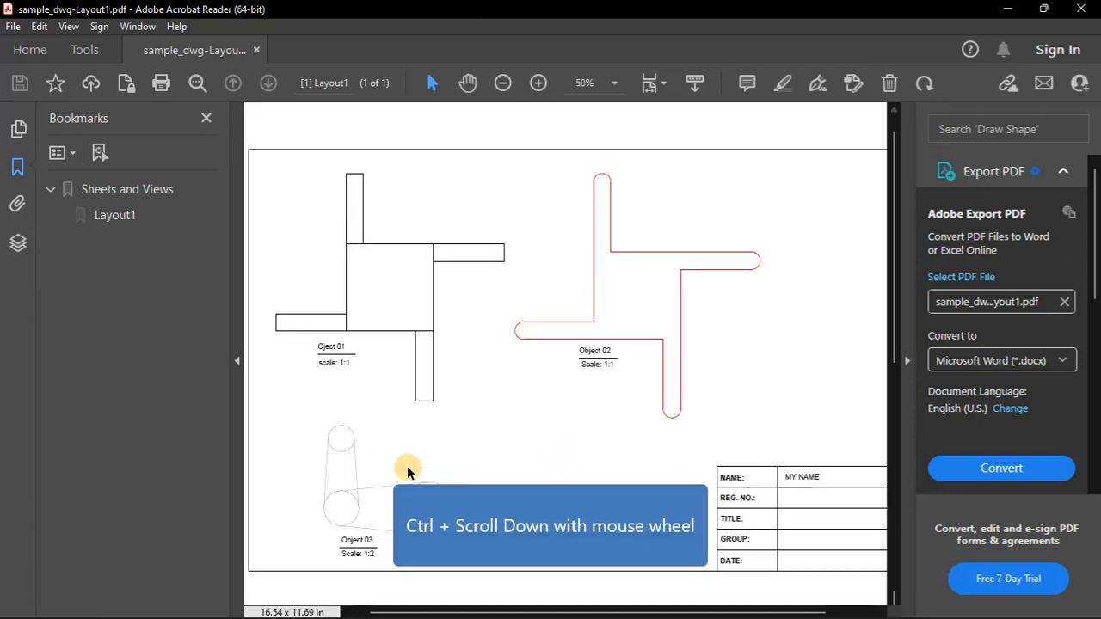
scroll(407, 466, "up", 1, "ctrl")
scroll(516, 430, "down", 3, "ctrl")
scroll(559, 393, "up", 3, "ctrl")
scroll(438, 438, "up", 2, "ctrl")
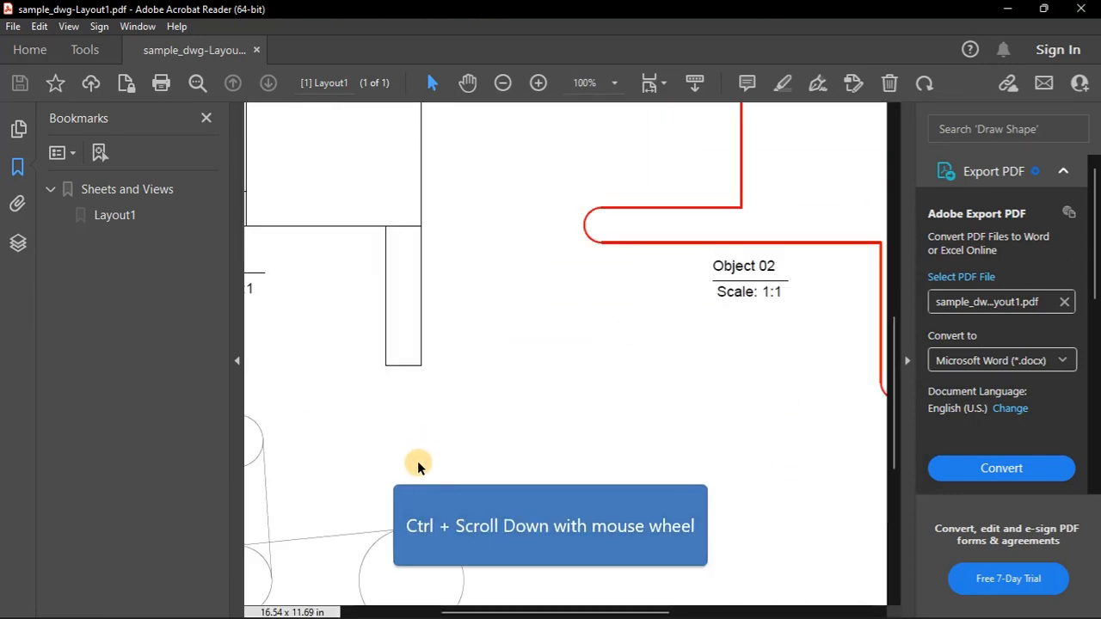
scroll(580, 398, "down", 2, "ctrl")
scroll(319, 528, "up", 1, "ctrl")
scroll(424, 462, "up", 1, "ctrl")
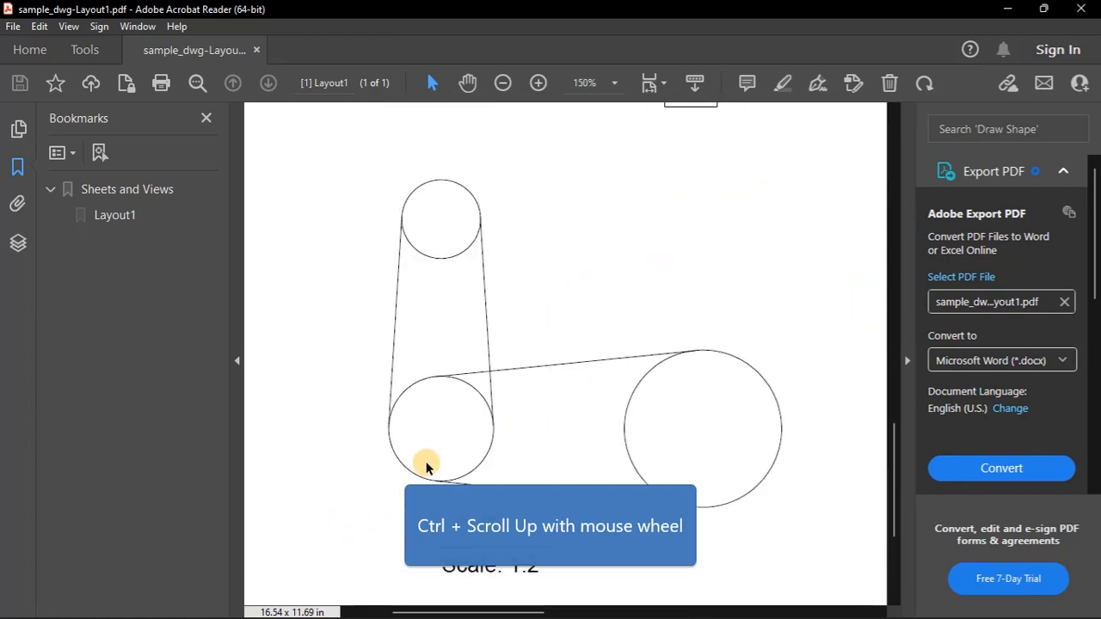
scroll(443, 437, "up", 4, "ctrl")
scroll(606, 215, "up", 8, "ctrl")
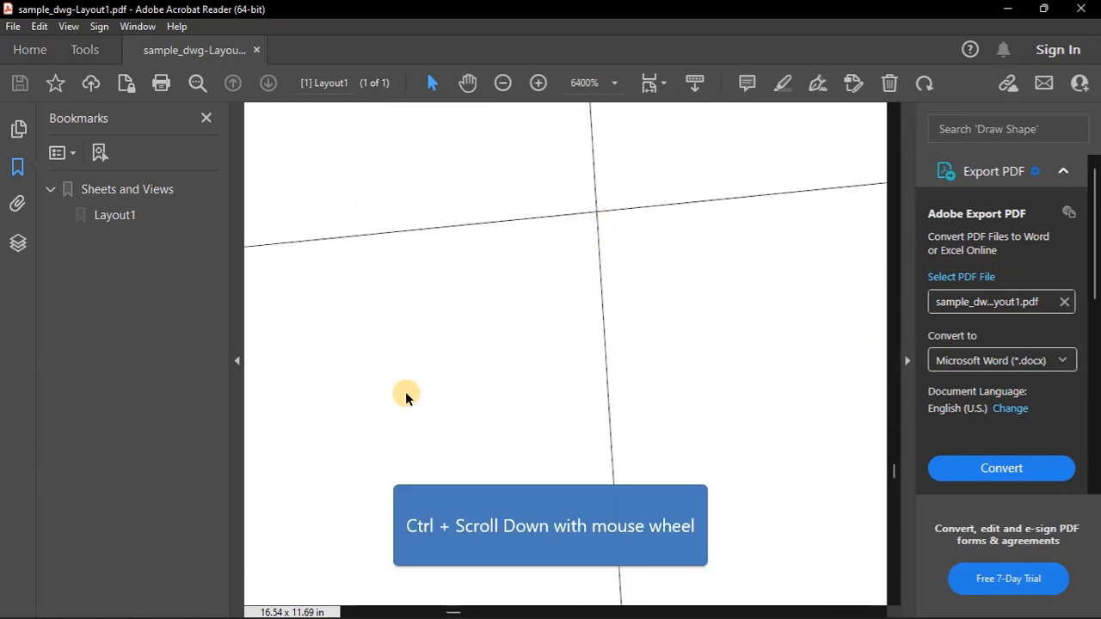
scroll(405, 392, "down", 10, "ctrl")
scroll(359, 486, "down", 2, "ctrl")
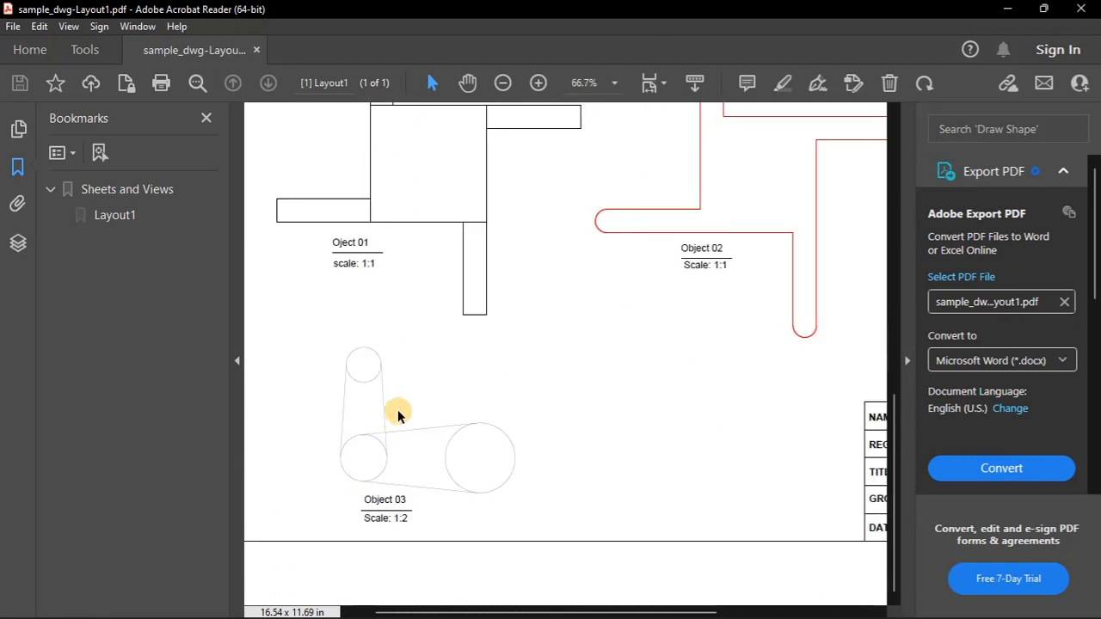
Examine the red outline of Object 02 in the PDF up close, and close the PDF to return to the AutoCAD drawing
scroll(321, 457, "down", 2, "ctrl")
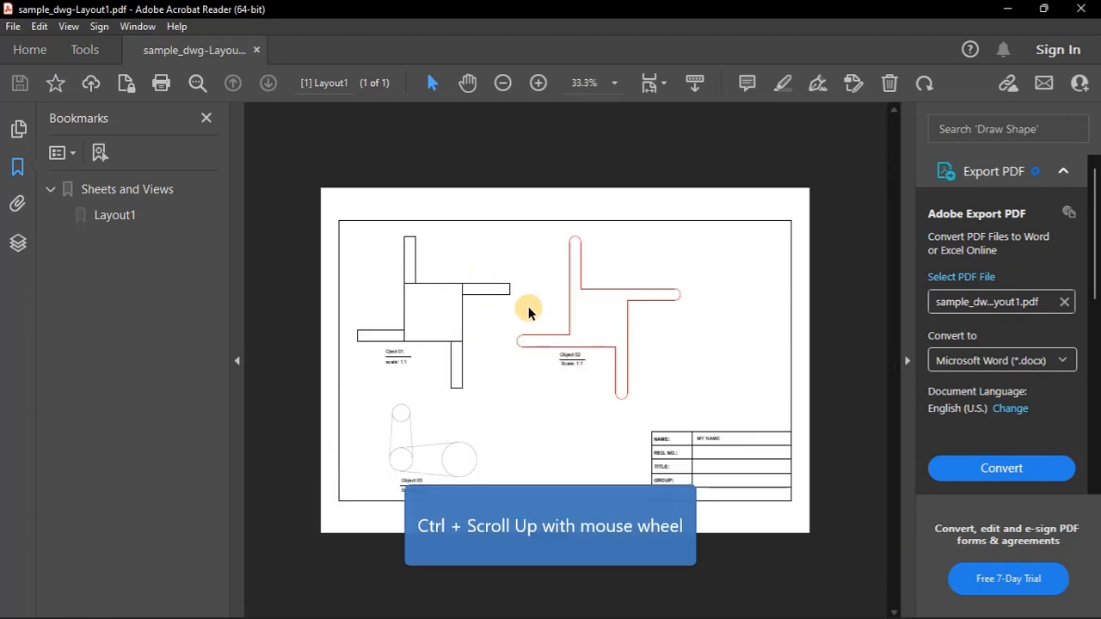
scroll(566, 321, "up", 7, "ctrl")
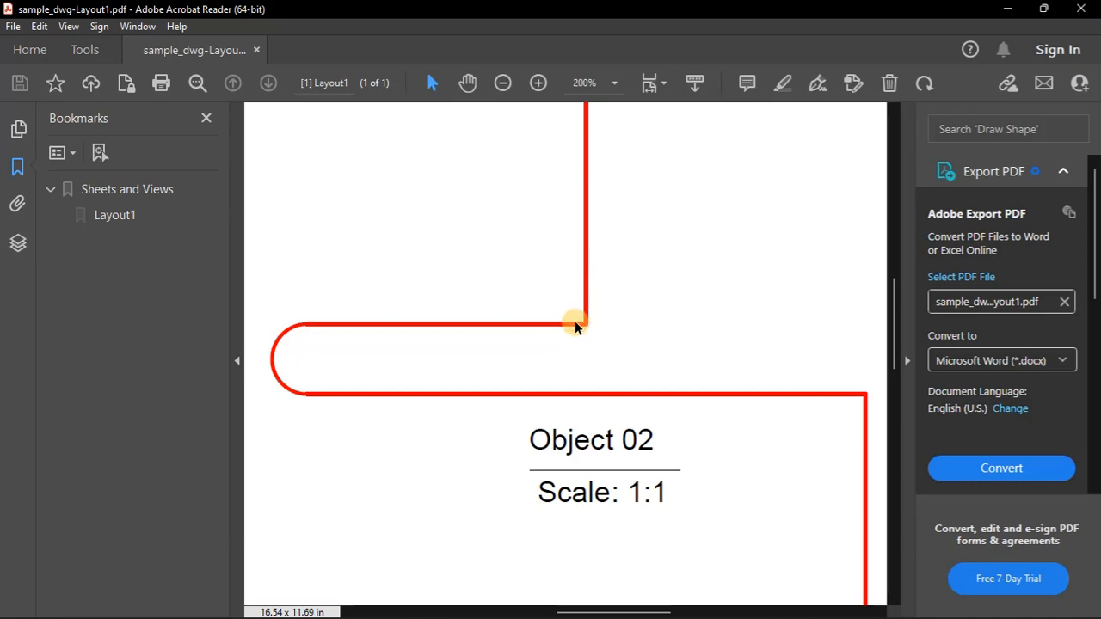
scroll(385, 368, "down", 7, "ctrl")
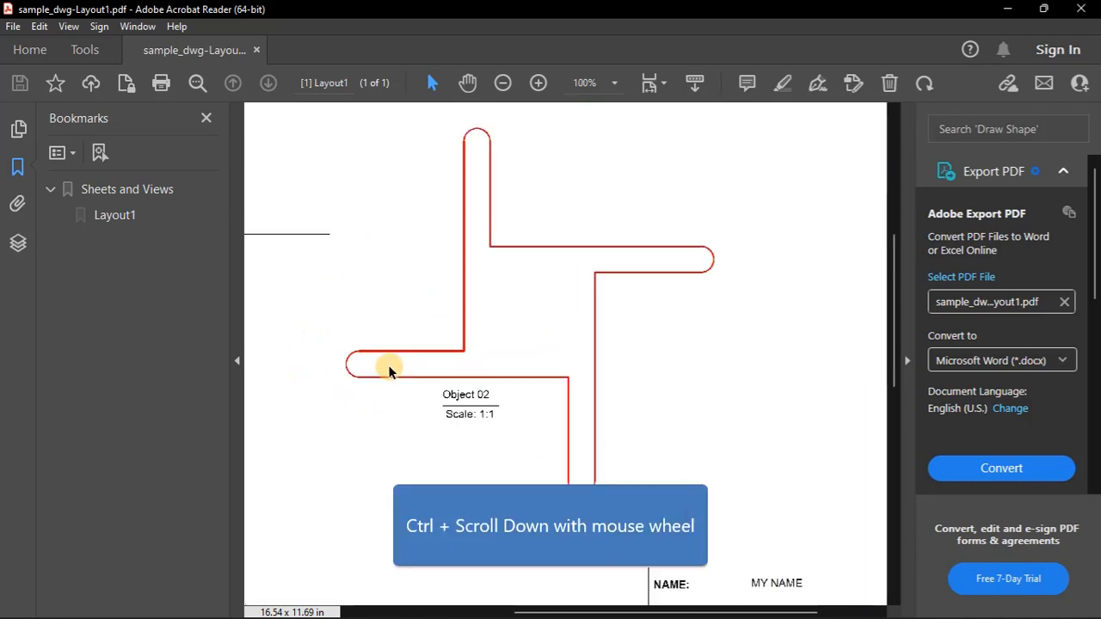
left_click(1086, 9)
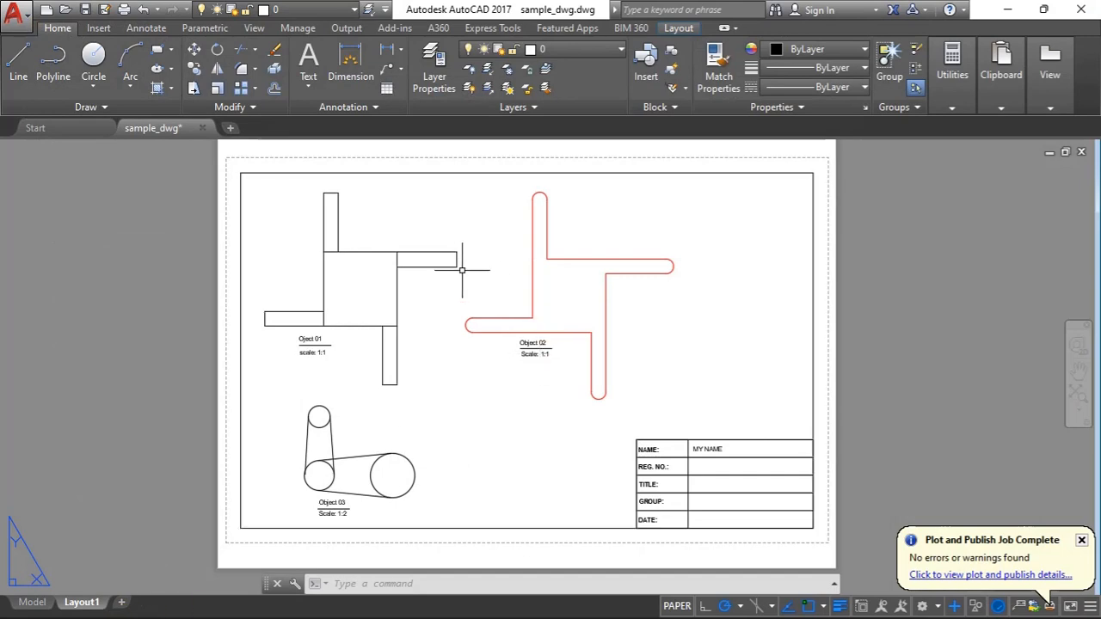